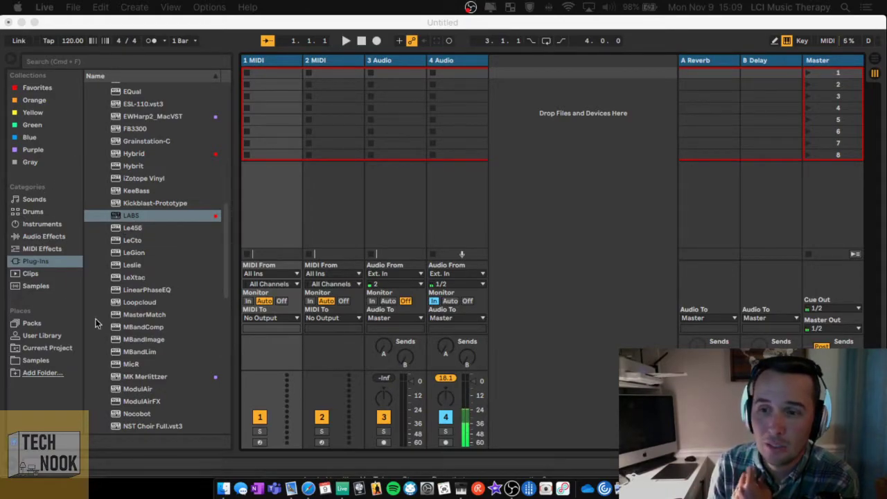
scroll(100, 159, up, 2)
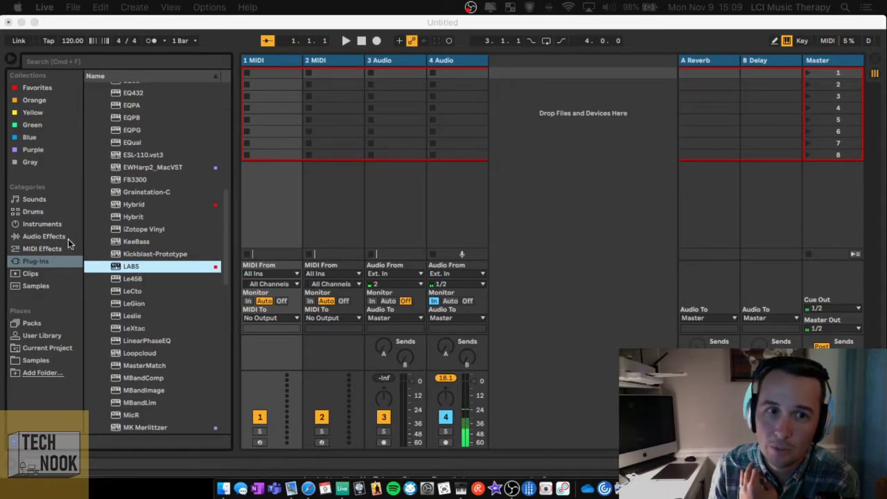
click(40, 265)
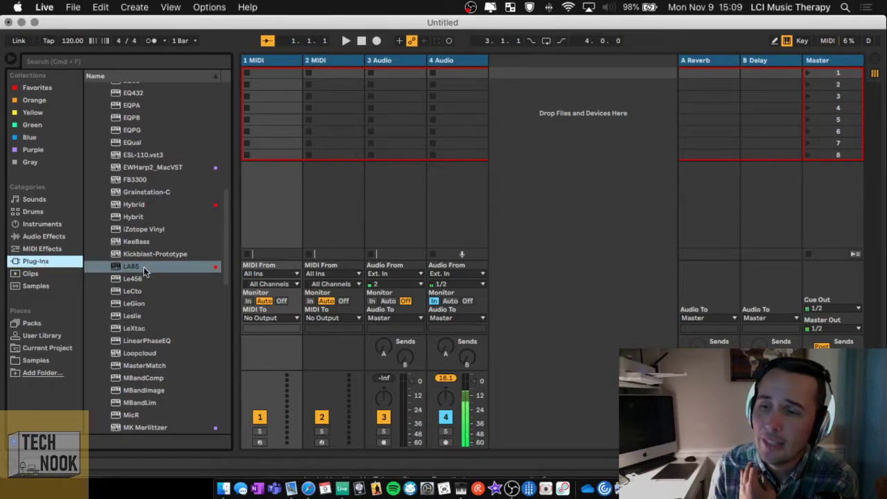
scroll(145, 238, up, 20)
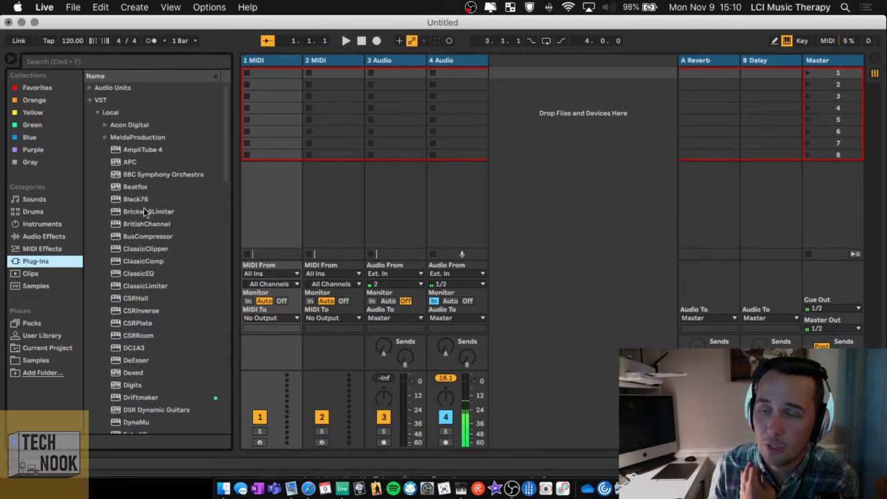
click(104, 89)
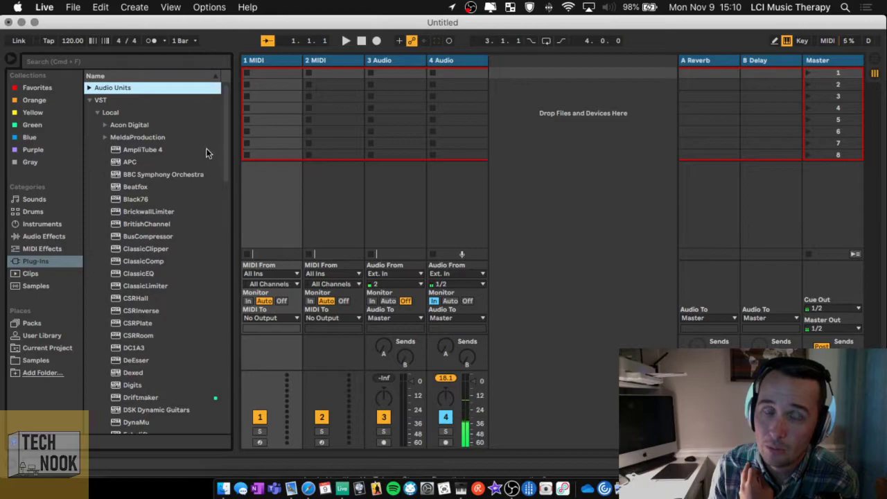
click(117, 104)
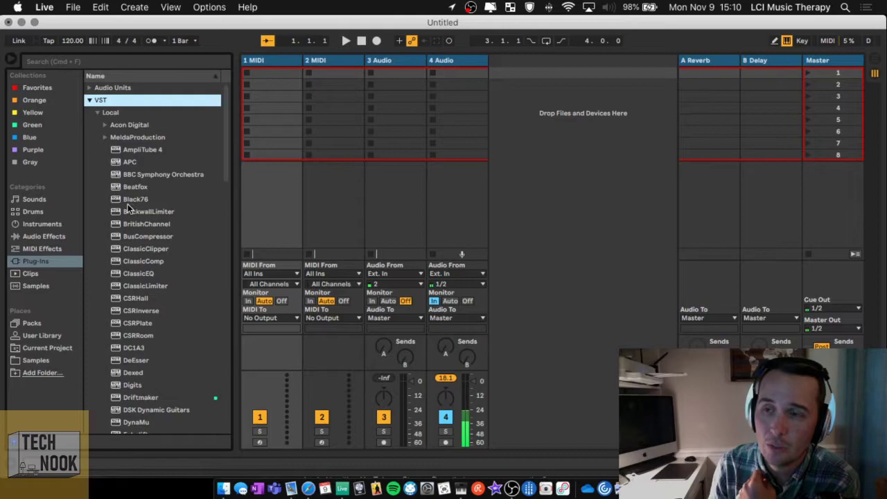
scroll(129, 205, down, 1)
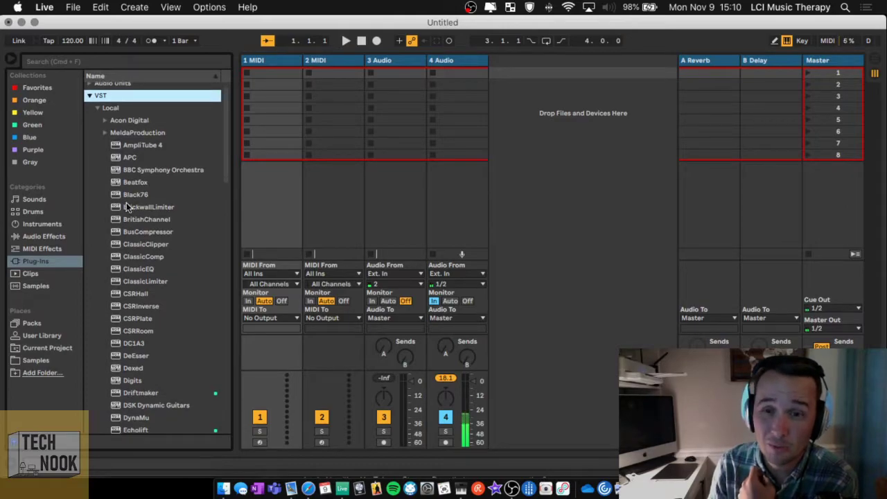
scroll(126, 206, down, 20)
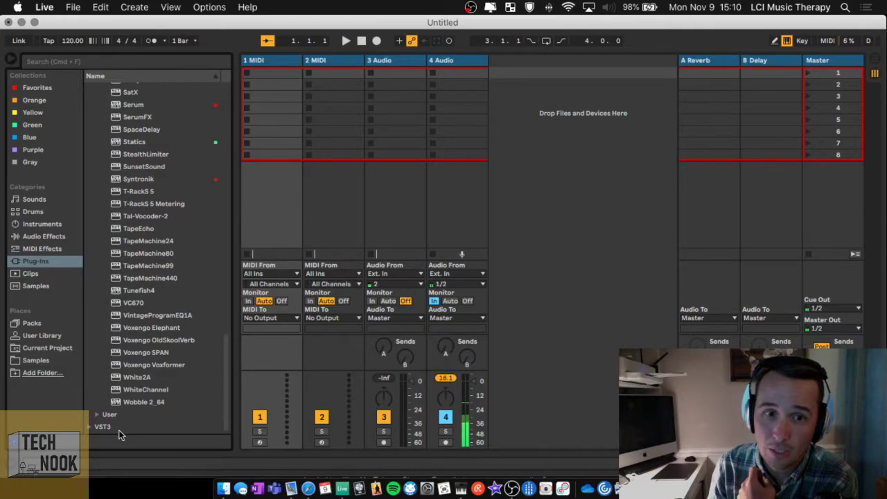
scroll(153, 319, up, 15)
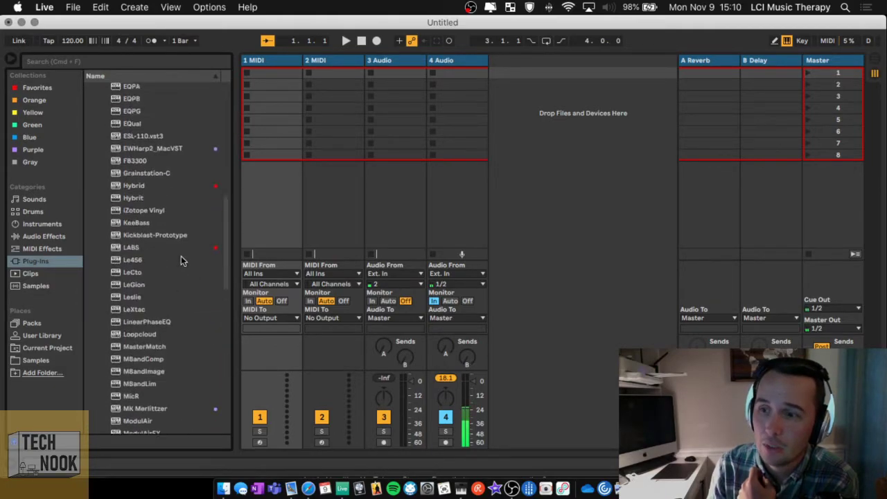
scroll(177, 258, down, 3)
click(125, 232)
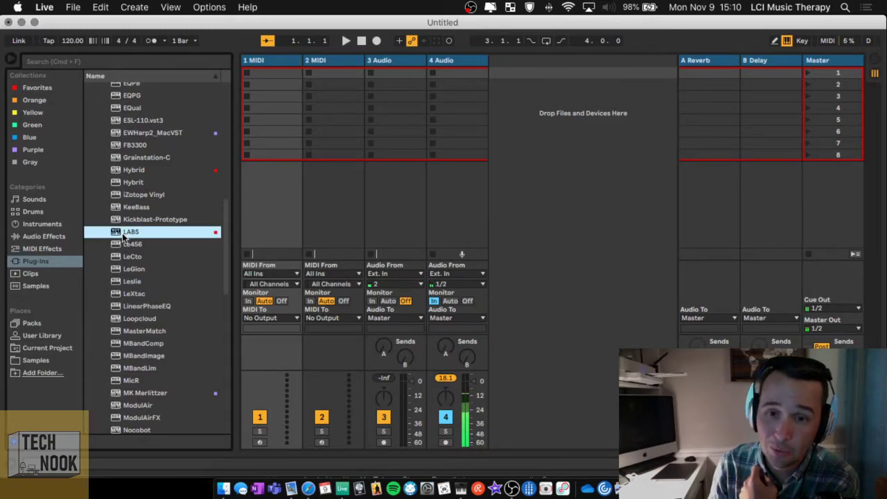
Step: Drag LABS from the Plug-Ins browser onto the 1 MIDI track, opening the Soft Piano preset
drag(122, 233, 255, 188)
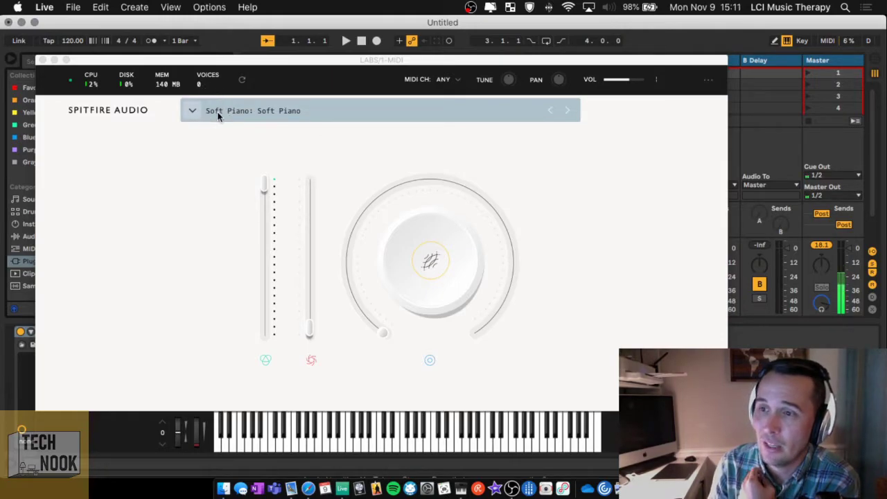
Step: Push the Soft Piano volume to 400% and raise the second slider to 100%
click(632, 79)
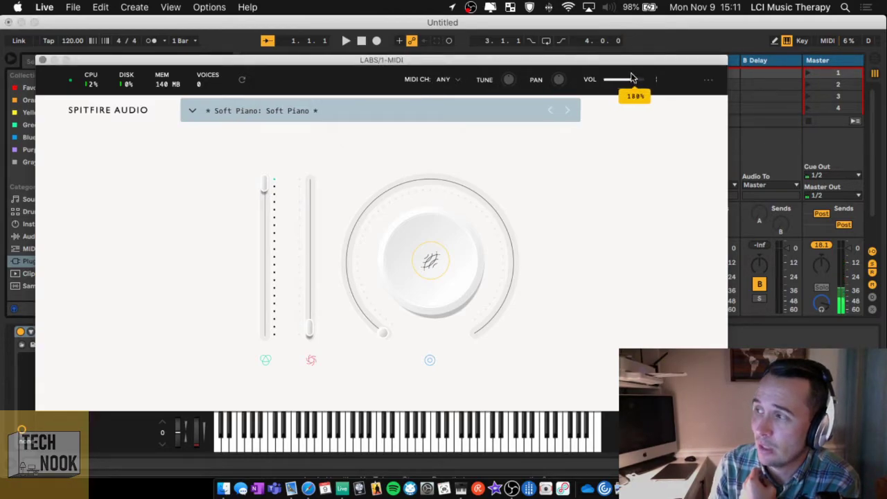
click(639, 82)
drag(639, 82, 642, 83)
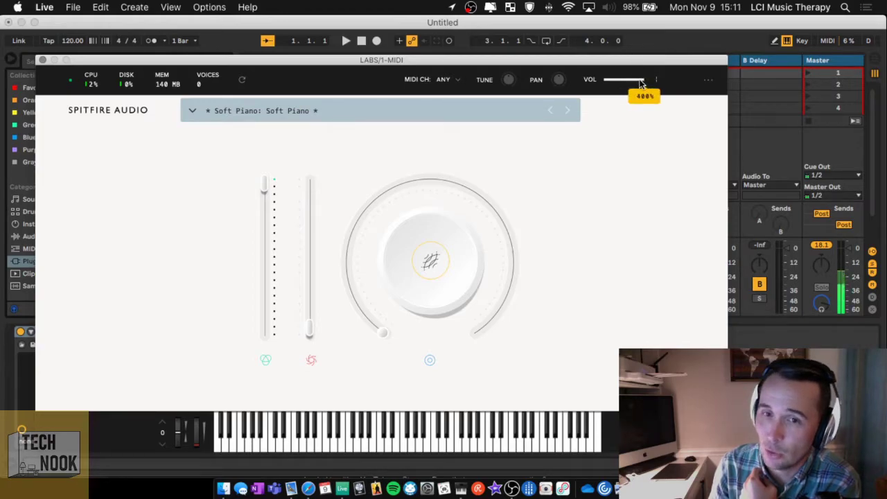
mouse_move(521, 254)
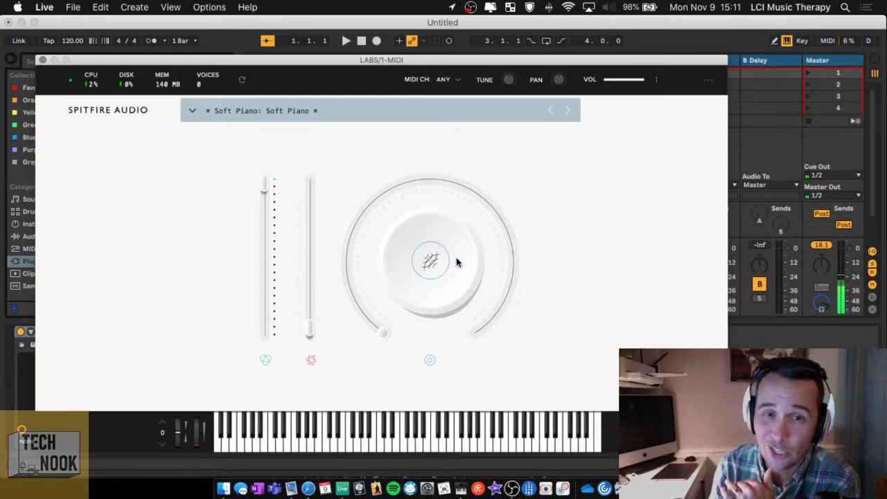
mouse_move(258, 250)
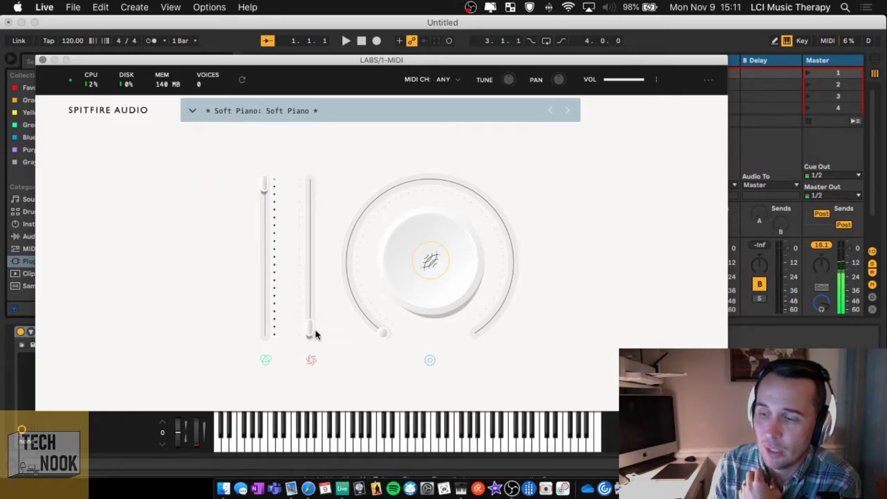
mouse_move(315, 334)
drag(311, 333, 324, 177)
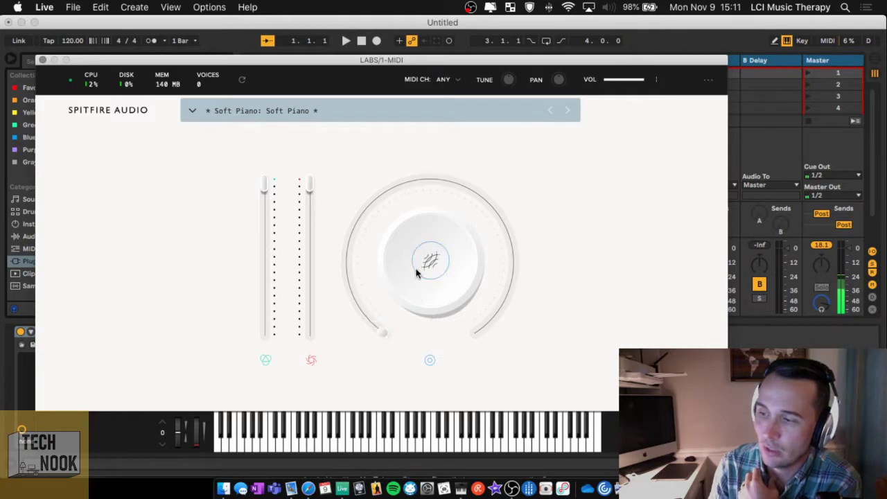
Step: Audition a couple of notes, turn the main knob to 35% and lower volume to about 93%
key(a)
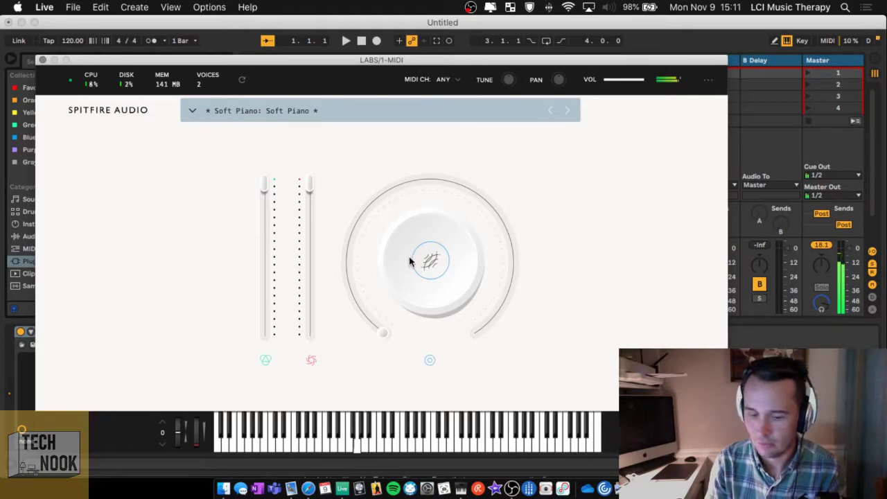
key(a)
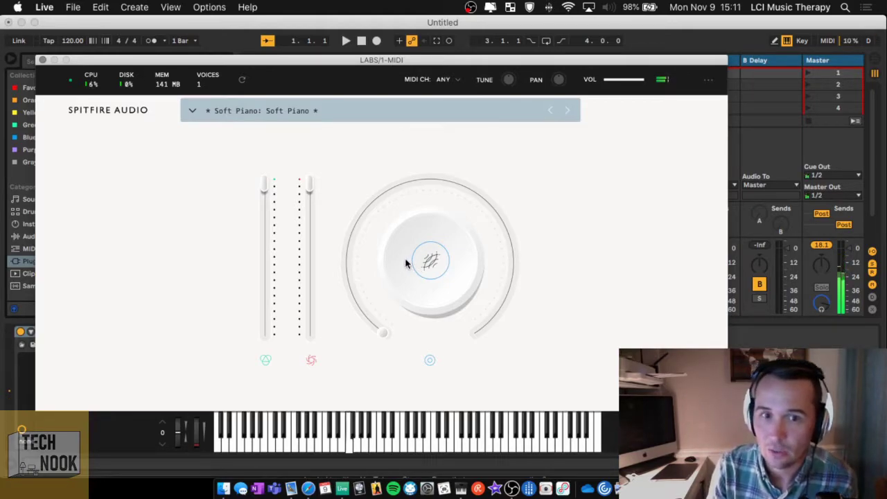
drag(386, 331, 351, 180)
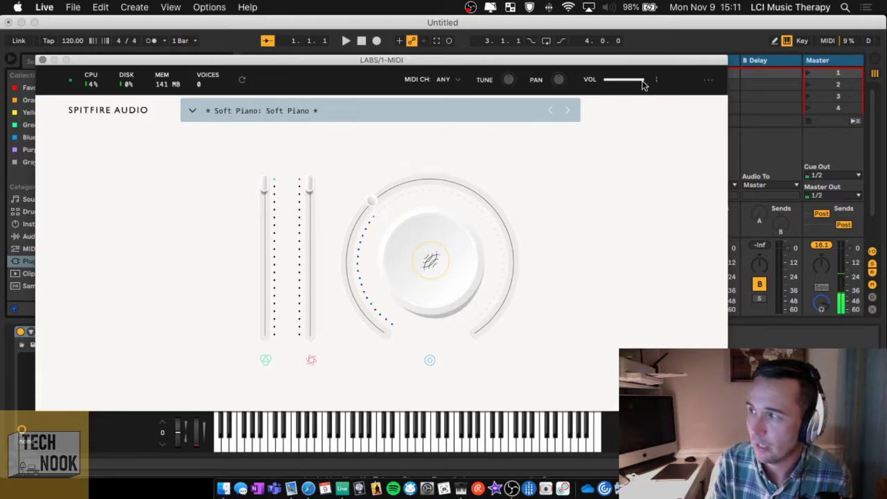
drag(642, 81, 626, 86)
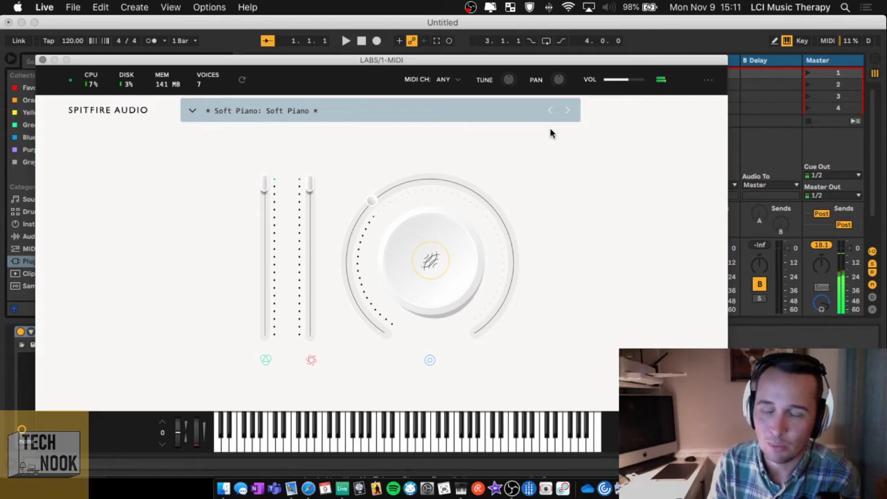
mouse_move(366, 213)
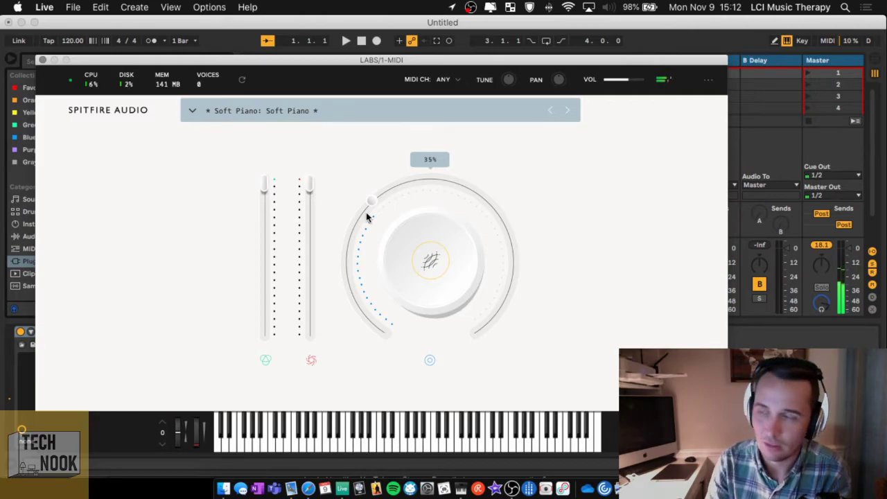
Step: Load the Frozen Strings Harmonic Cello preset from the LABS preset list
click(192, 112)
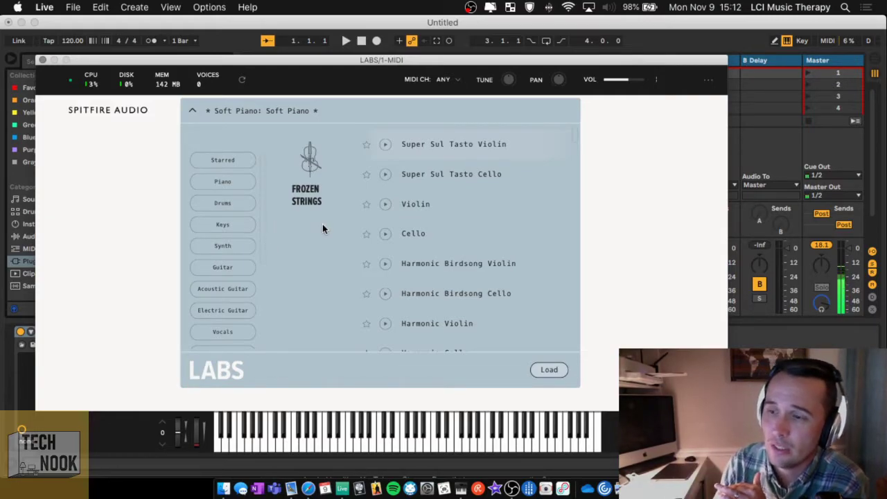
scroll(435, 180, down, 3)
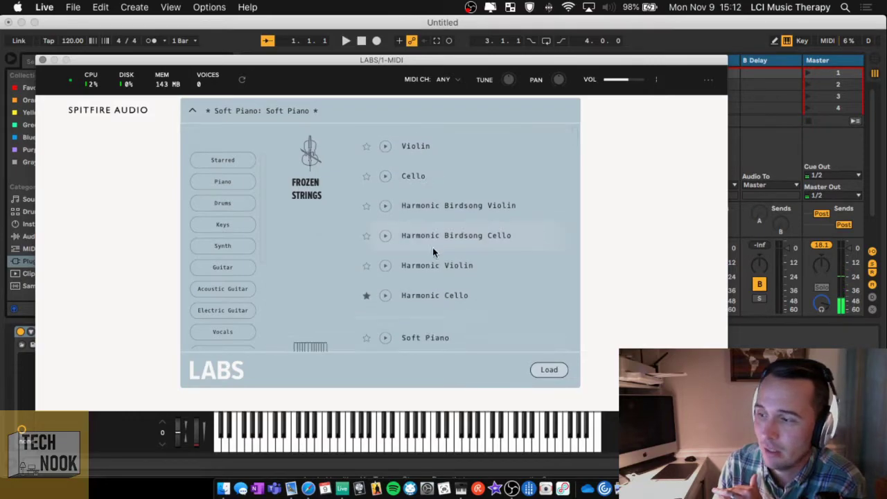
scroll(434, 263, down, 1)
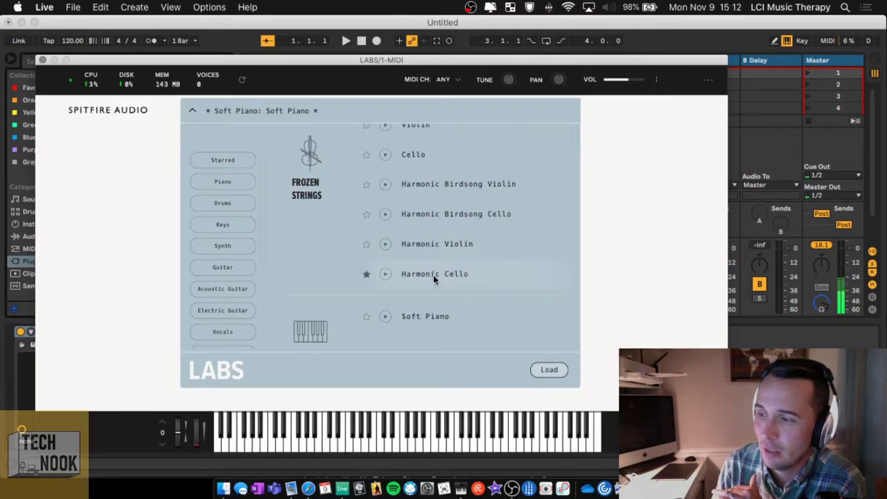
click(550, 370)
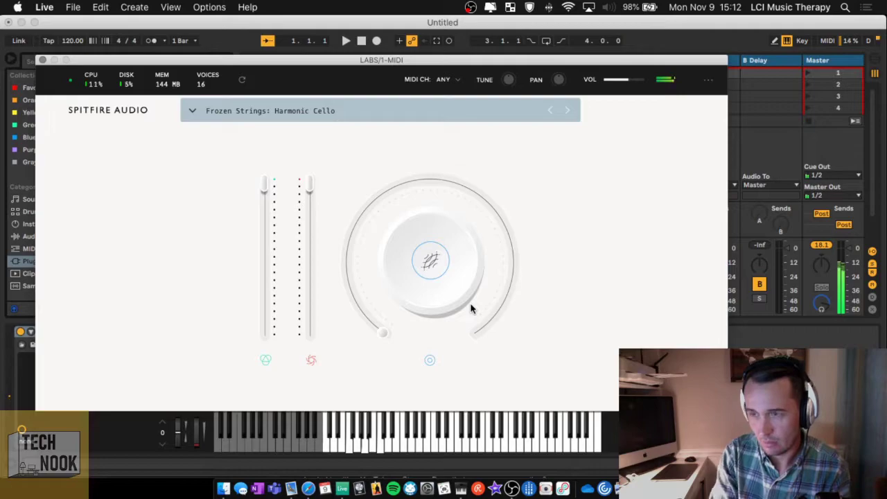
Step: Assign the main knob to ATTACK and raise the cello's attack from 0 ms to about 647 ms
mouse_move(431, 274)
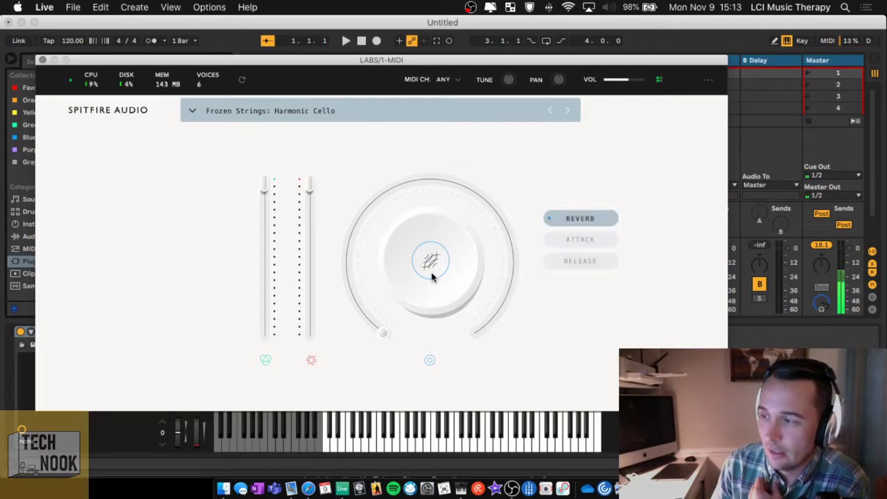
click(590, 221)
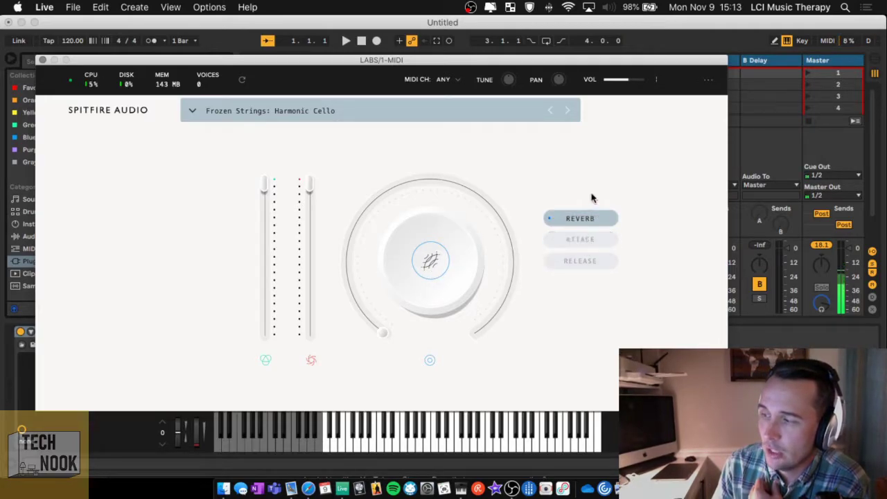
click(580, 240)
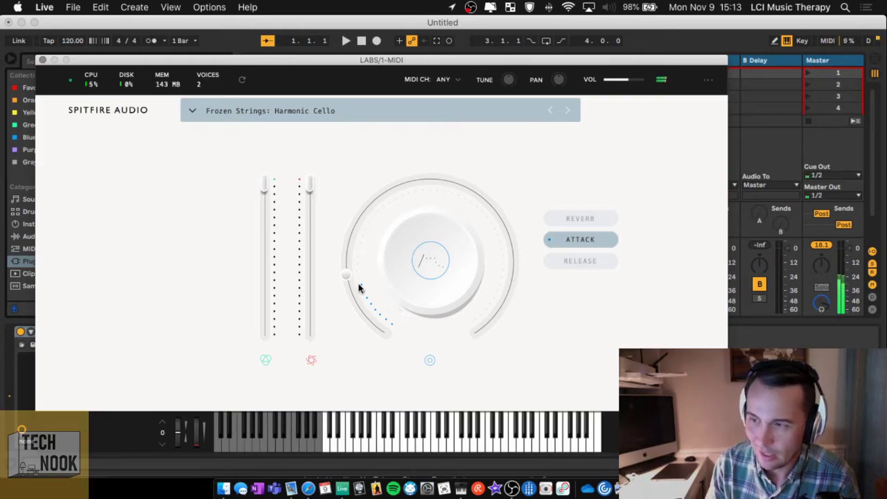
drag(359, 287, 380, 348)
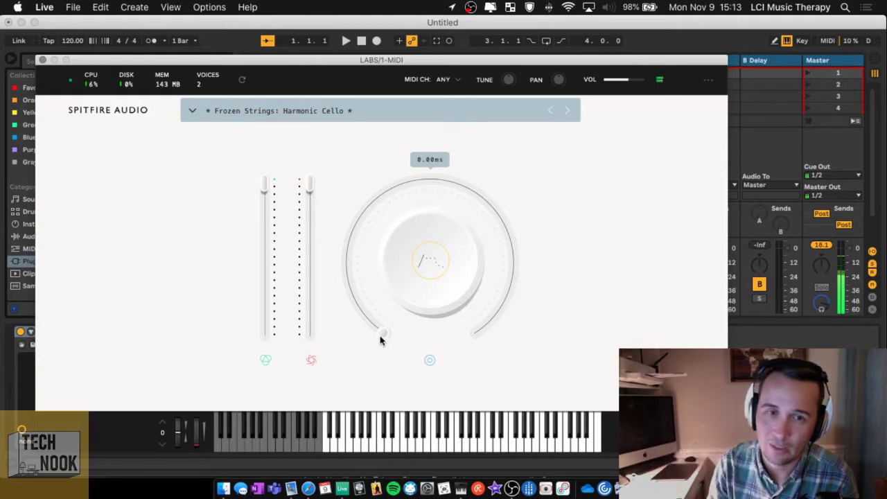
drag(378, 340, 437, 172)
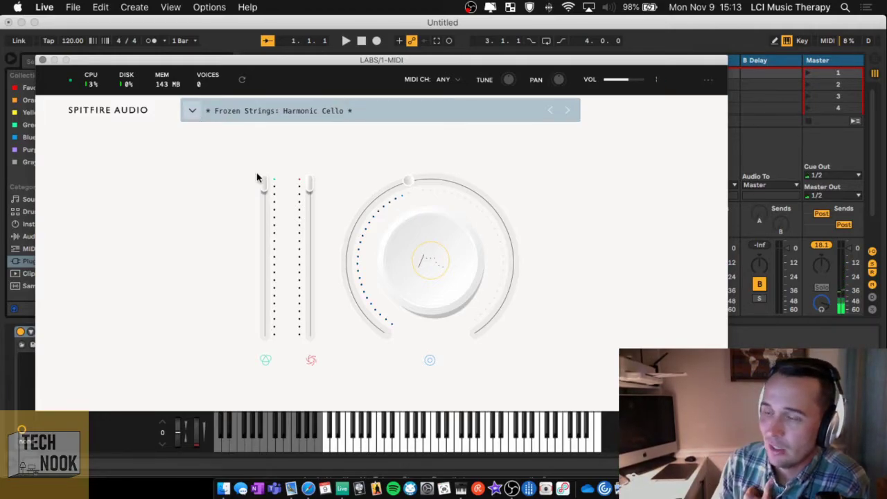
Step: Load the Strings: Long preset, then reopen the preset list and scroll toward the Choir entries
click(312, 111)
scroll(468, 216, down, 5)
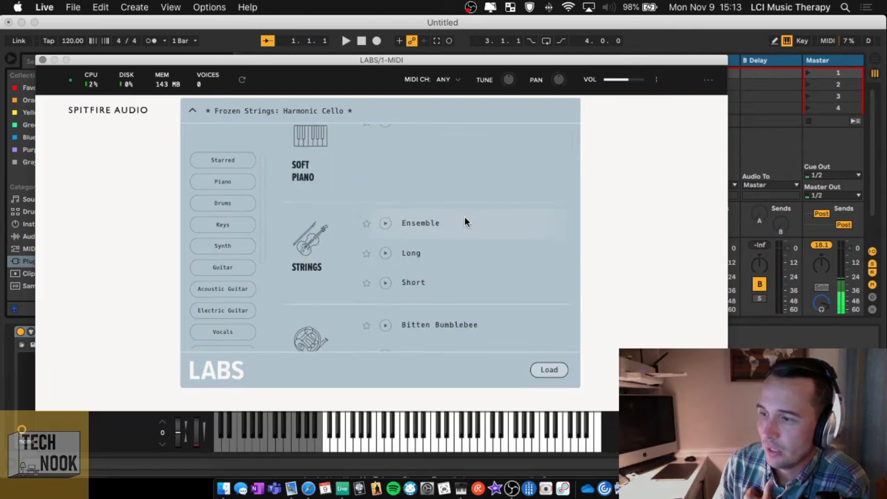
scroll(465, 217, down, 2)
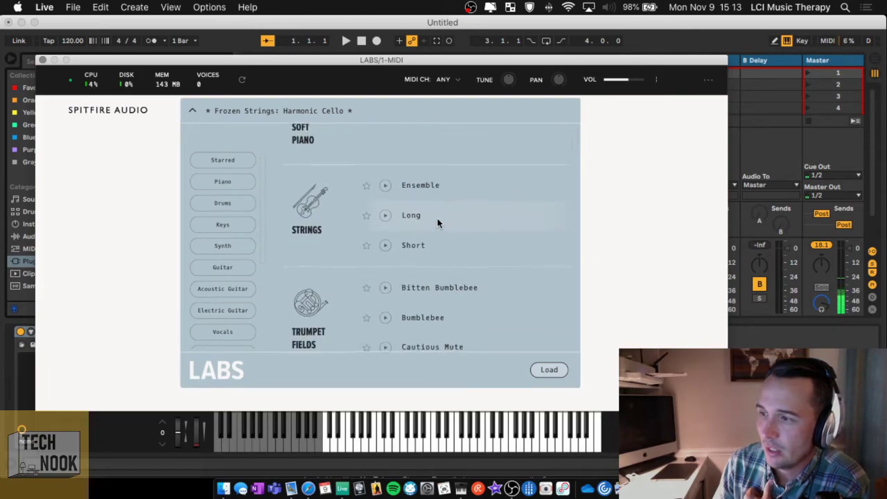
click(547, 374)
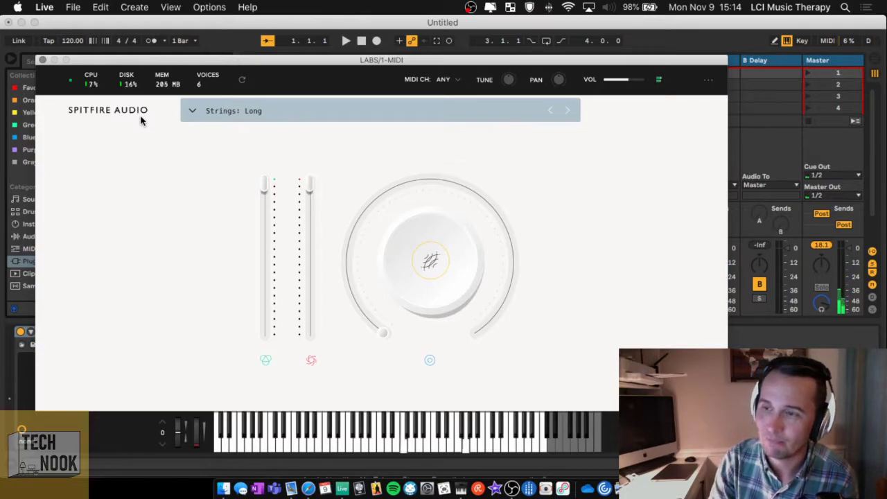
click(193, 112)
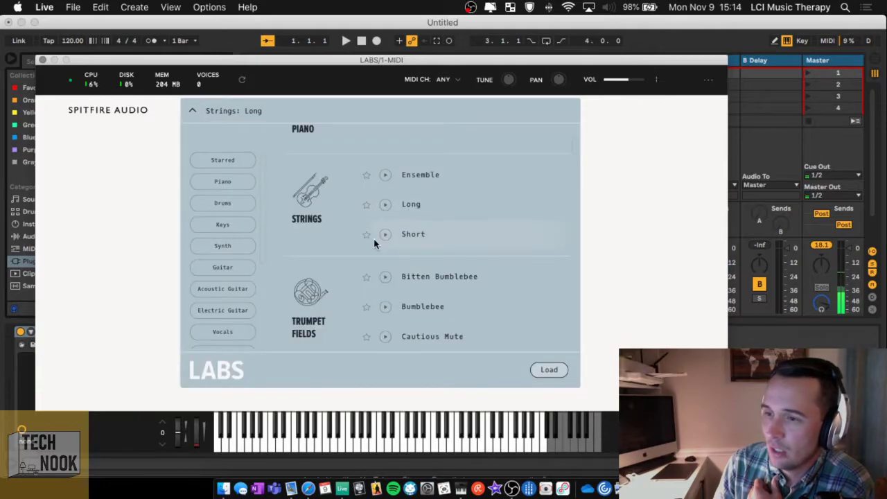
scroll(423, 252, down, 2)
Step: Load the Choir: Long preset and nudge the big knob to adjust its reverb
scroll(424, 255, down, 10)
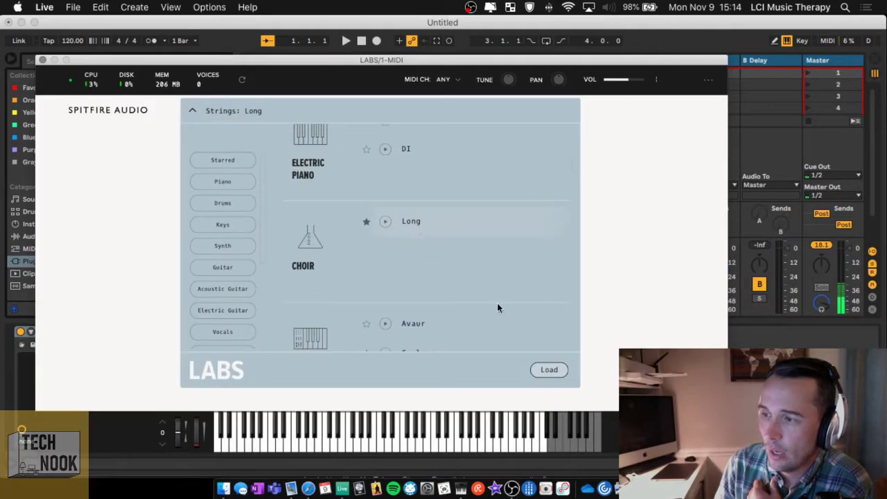
click(550, 371)
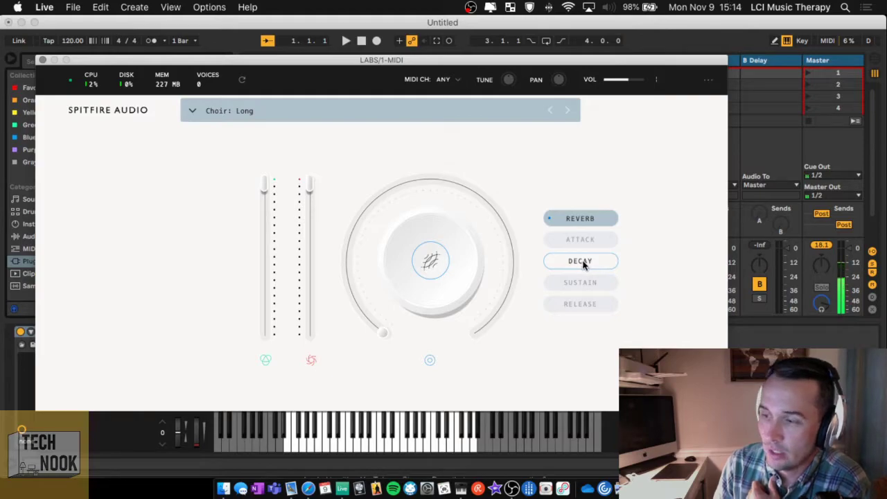
mouse_move(387, 333)
mouse_down()
mouse_move(382, 327)
mouse_move(386, 337)
mouse_up()
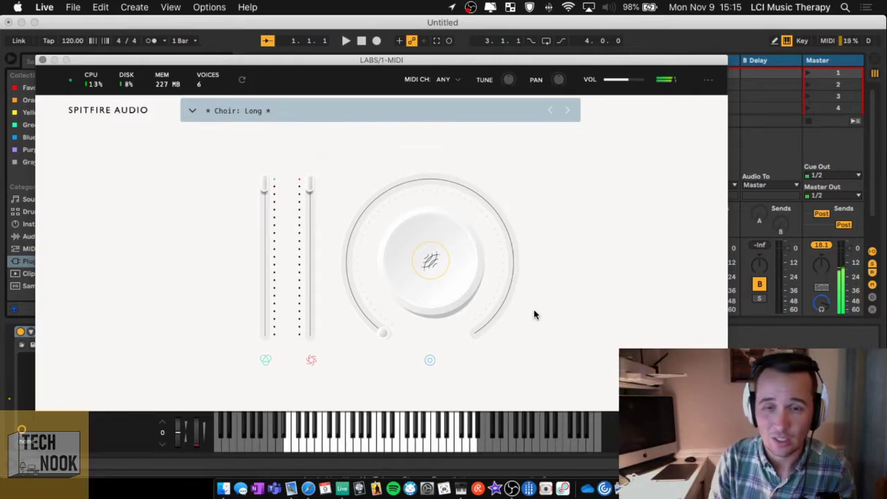
Step: Raise the choir's reverb to around 12% and slow down its attack
mouse_move(437, 259)
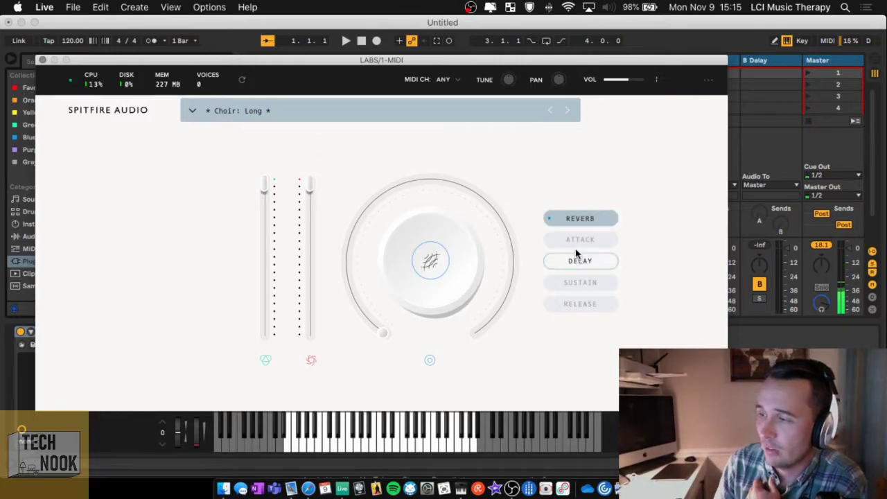
drag(382, 330, 360, 184)
mouse_move(432, 275)
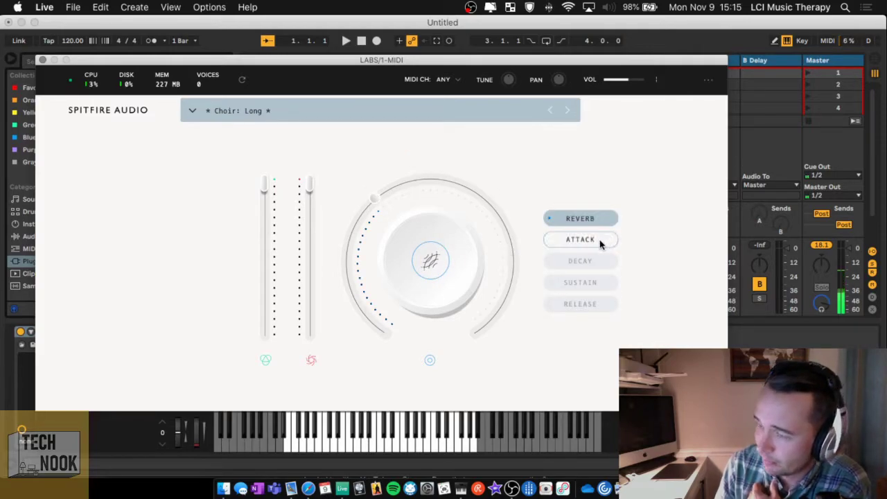
click(607, 238)
drag(346, 261, 501, 228)
Step: Step through decay and sustain to ATTACK's neighbour RELEASE and lengthen the choir's release time
click(581, 261)
click(581, 281)
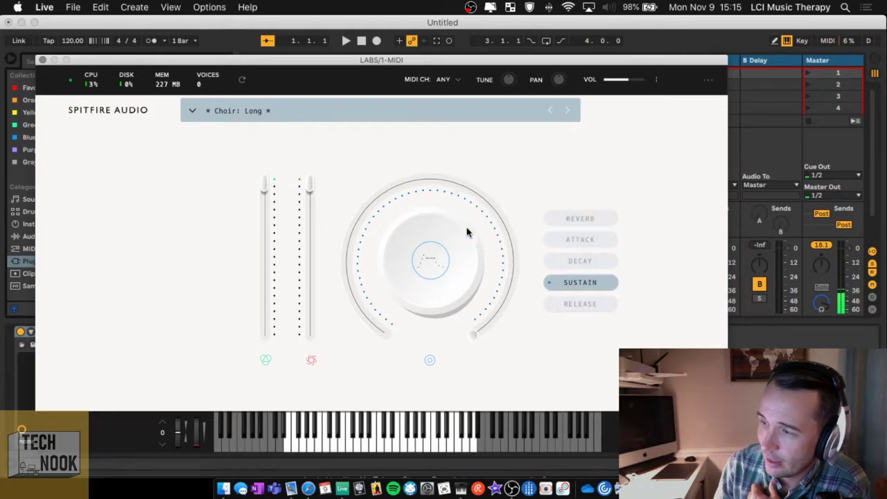
click(579, 303)
drag(394, 199, 476, 192)
Step: Bring back the envelope choices and lengthen the choir's decay to 16.0 s
mouse_move(427, 347)
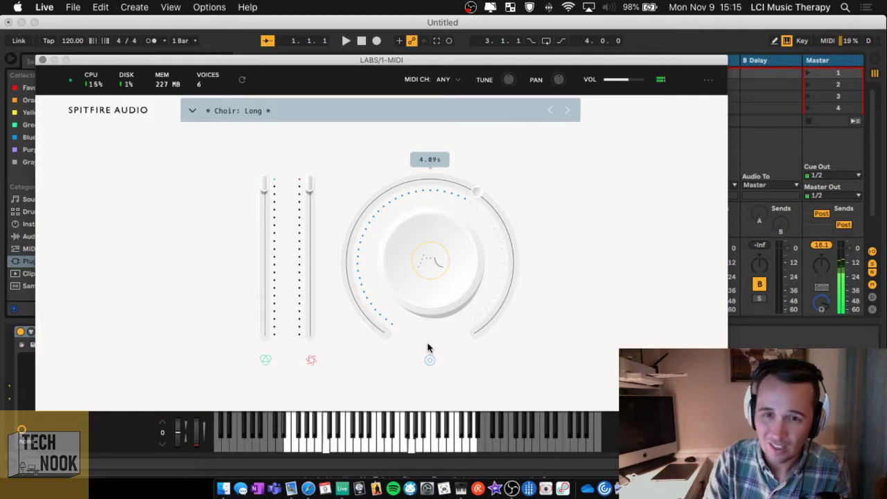
click(444, 248)
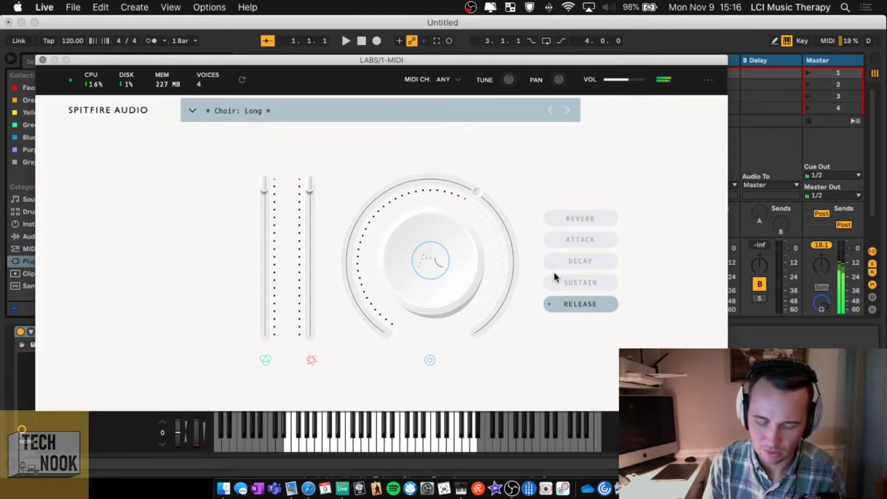
click(573, 262)
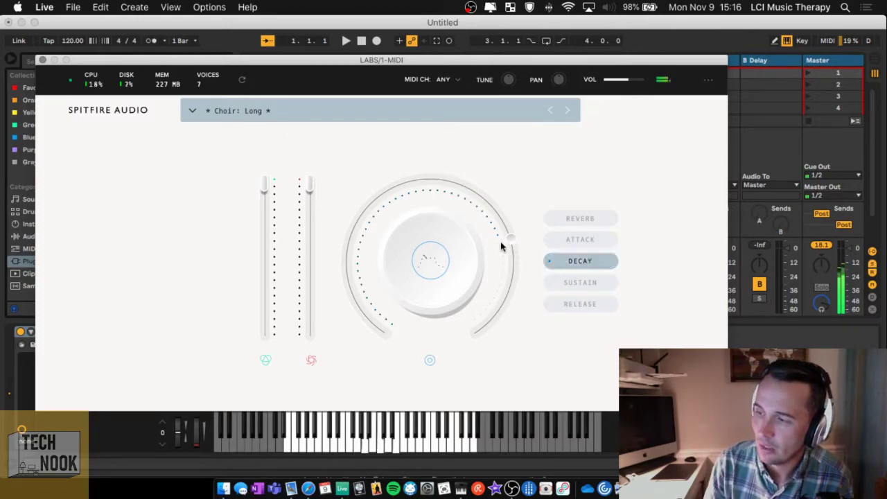
drag(505, 245, 500, 294)
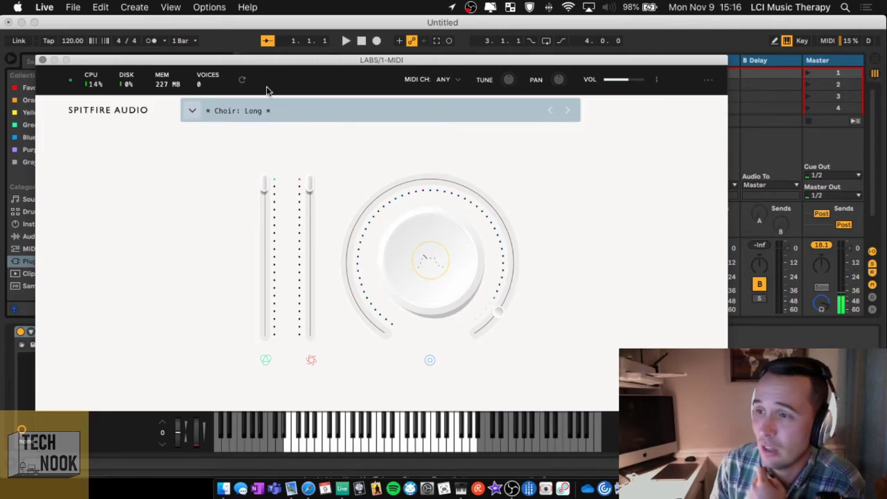
Step: Scroll the LABS preset list to Synth Pads and load Pad #0004
click(192, 110)
scroll(486, 234, down, 10)
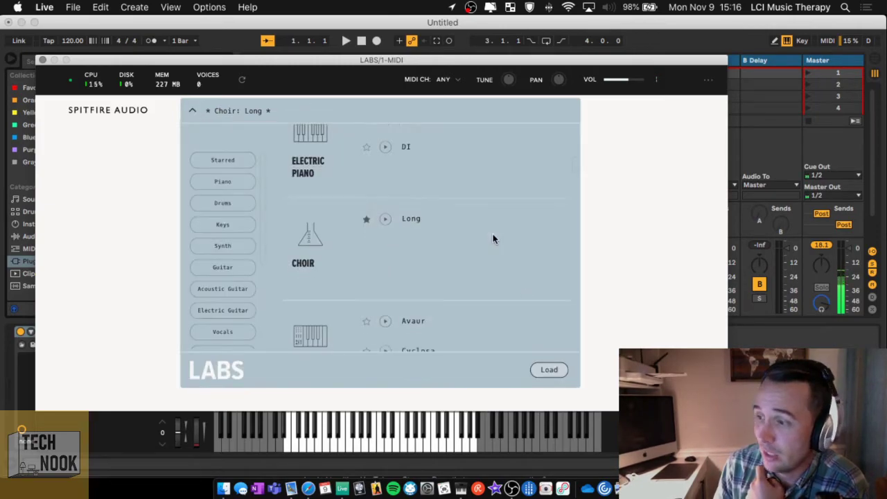
scroll(486, 234, down, 15)
scroll(483, 233, down, 15)
scroll(480, 234, down, 15)
scroll(455, 227, up, 5)
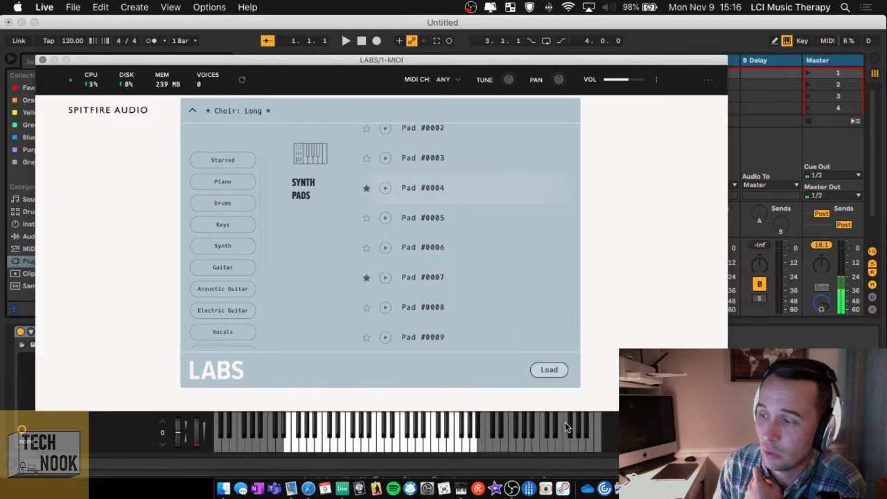
click(560, 372)
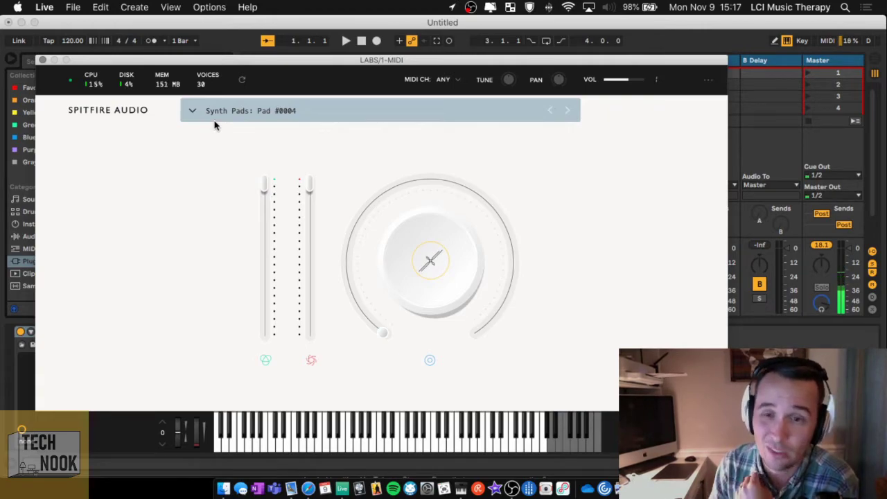
Step: Reopen the LABS preset list, browse it, and filter to the starred presets
click(217, 111)
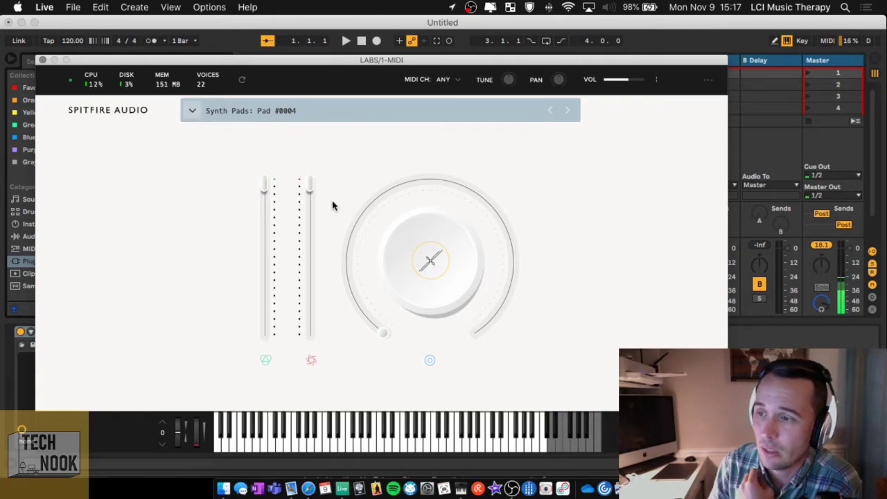
scroll(240, 226, down, 5)
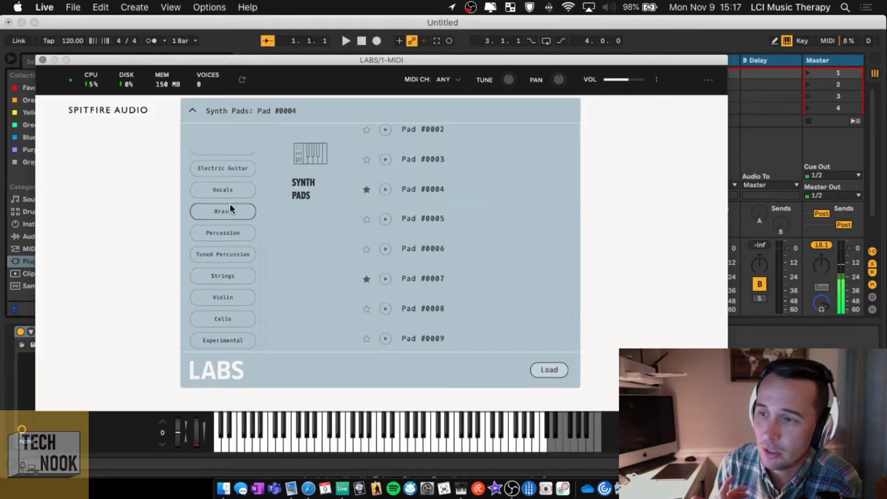
scroll(243, 218, up, 1)
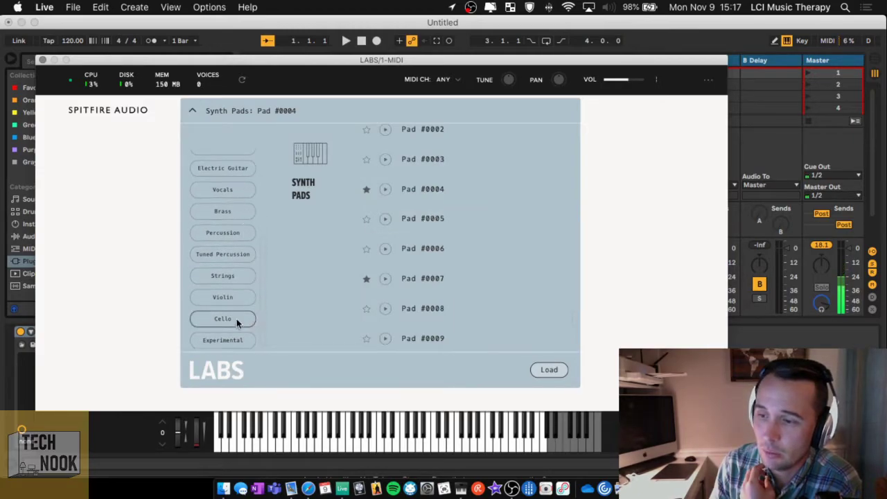
scroll(228, 243, up, 6)
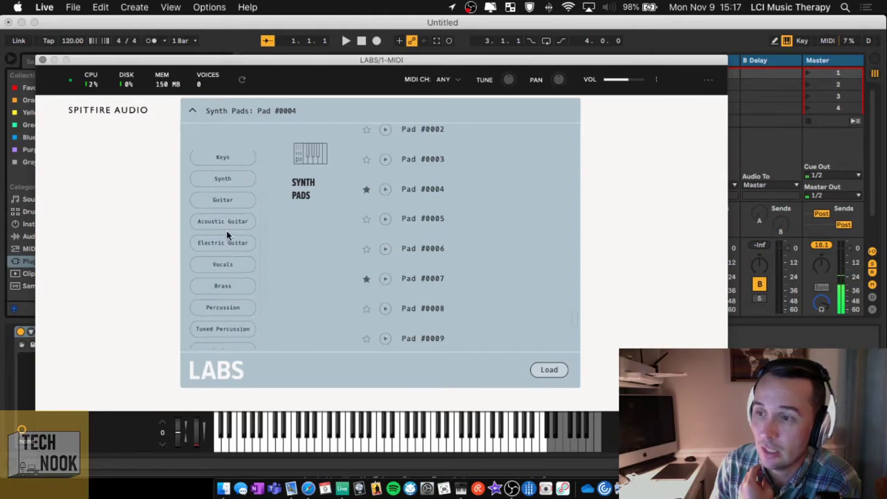
scroll(223, 231, up, 2)
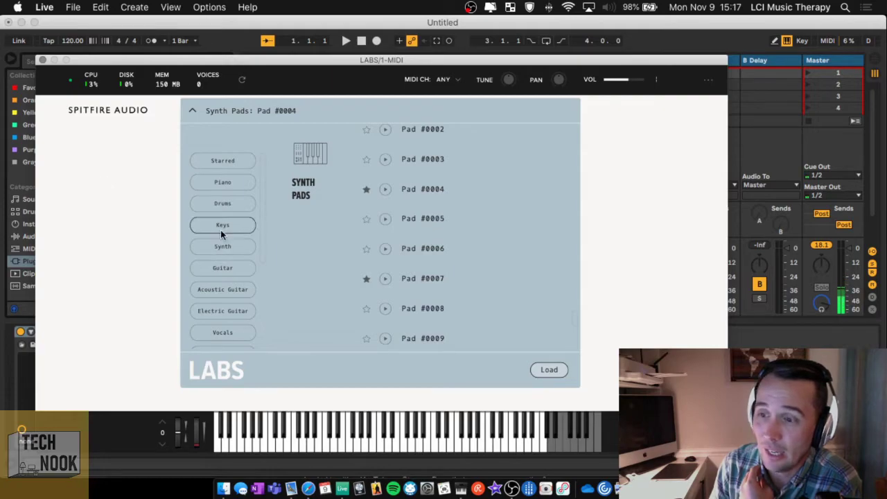
scroll(220, 231, down, 7)
scroll(214, 230, up, 7)
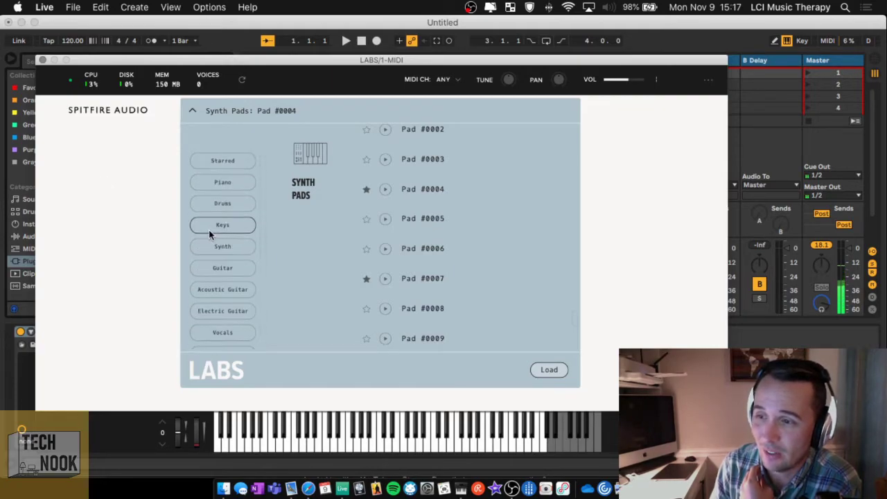
click(230, 160)
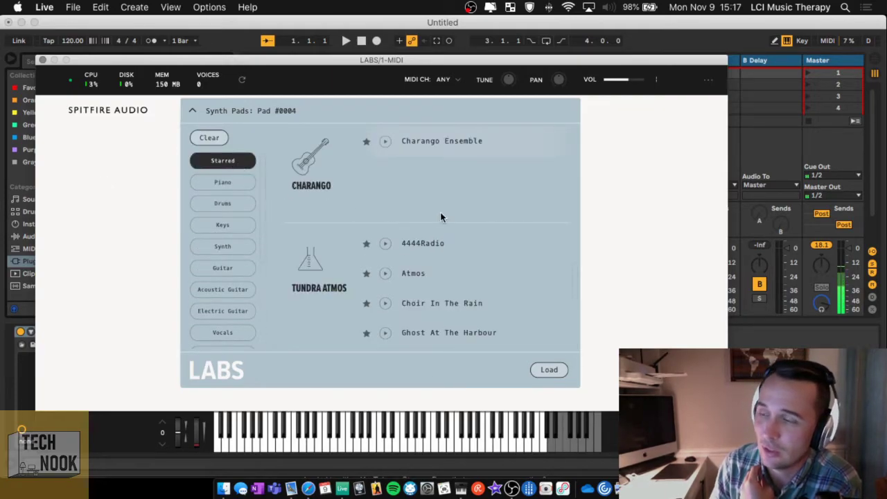
Step: Scroll the starred presets, collapse the preset browser and close the LABS window
scroll(441, 217, down, 10)
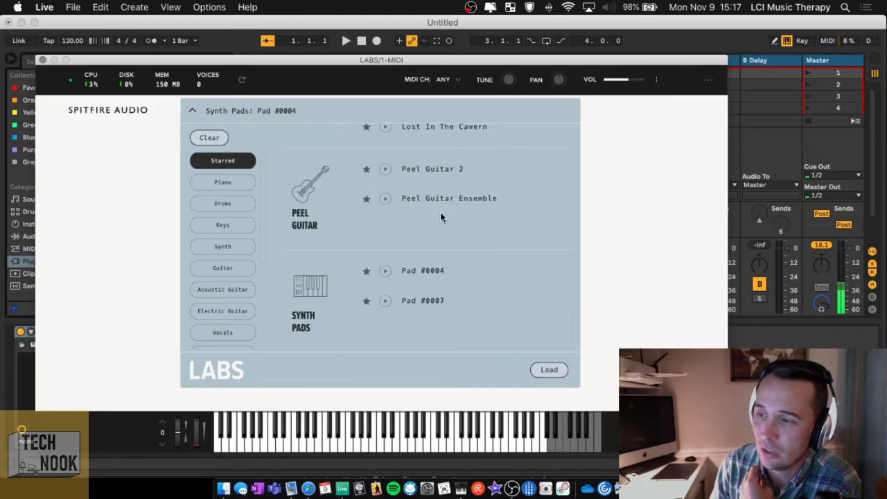
scroll(437, 215, up, 12)
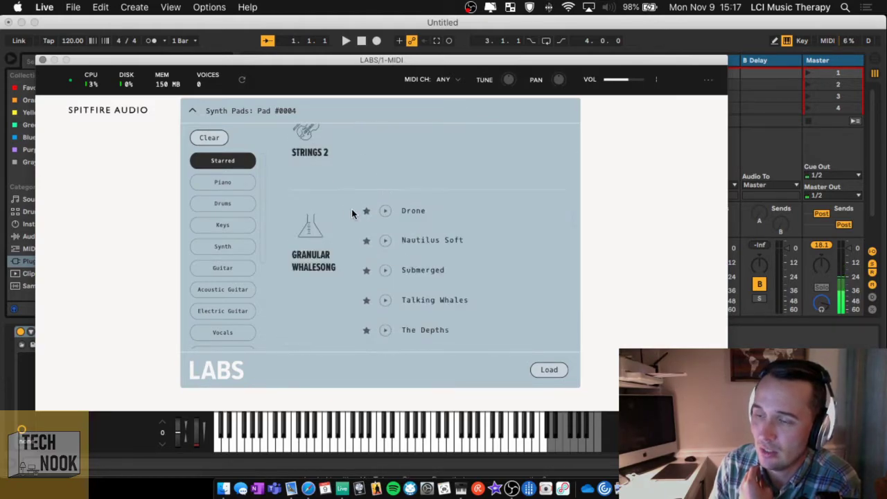
scroll(351, 212, up, 6)
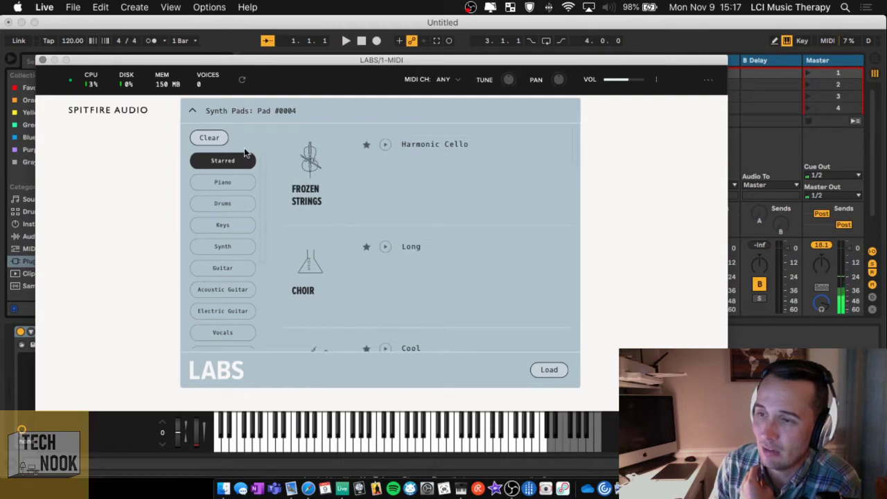
click(191, 111)
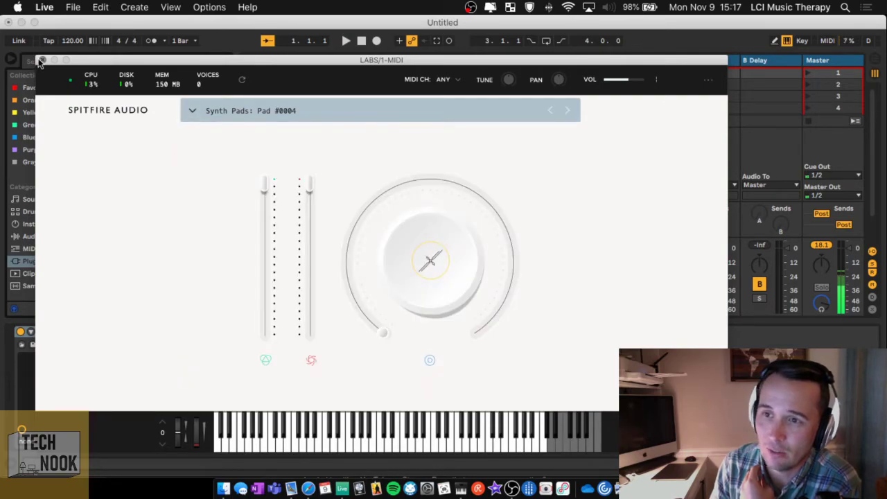
click(42, 60)
Step: Load Syntronik from the Plug-Ins browser onto track 1, opening with A Deep Sweeper
scroll(126, 274, down, 1)
scroll(126, 272, down, 10)
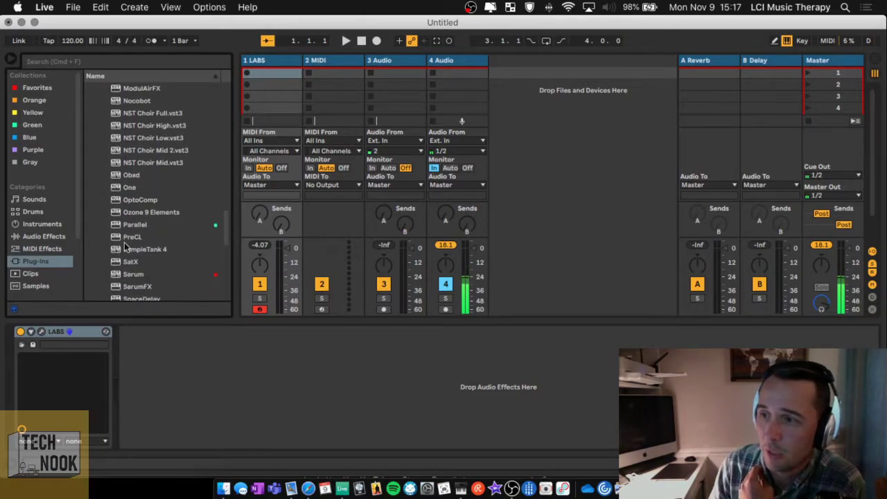
scroll(126, 248, down, 4)
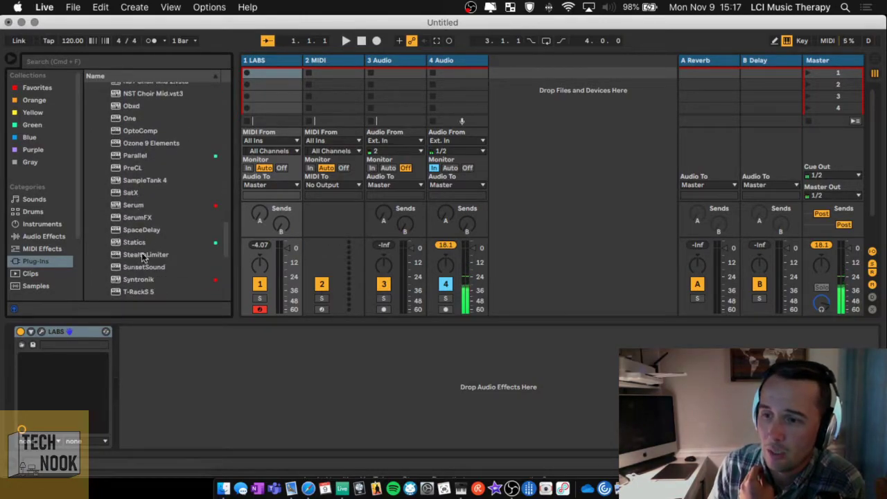
click(144, 279)
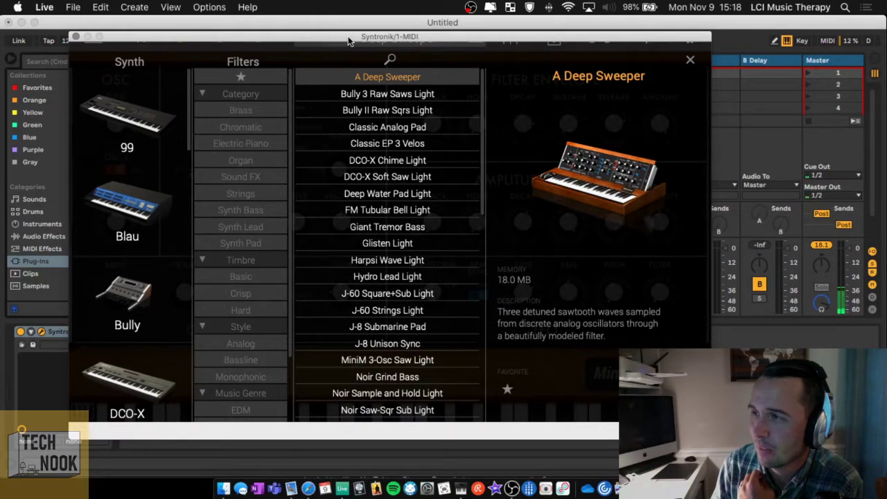
Step: Scroll through Syntronik's Synth column and preset list to browse the available sounds
mouse_move(349, 36)
mouse_down()
mouse_move(349, 162)
mouse_move(357, 41)
mouse_up()
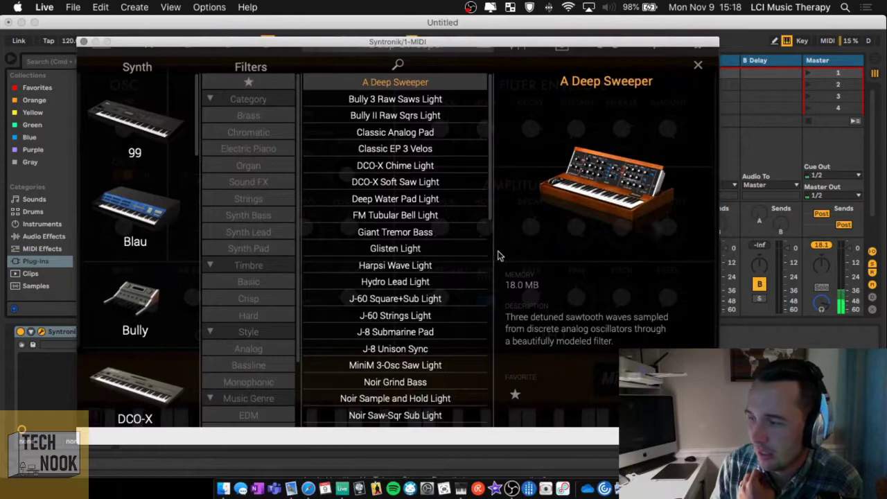
scroll(407, 257, down, 3)
scroll(406, 264, up, 3)
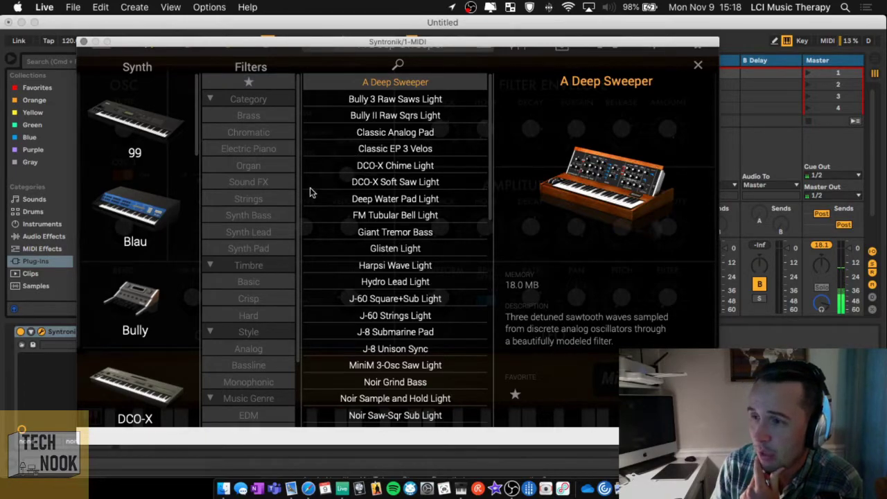
scroll(178, 230, down, 3)
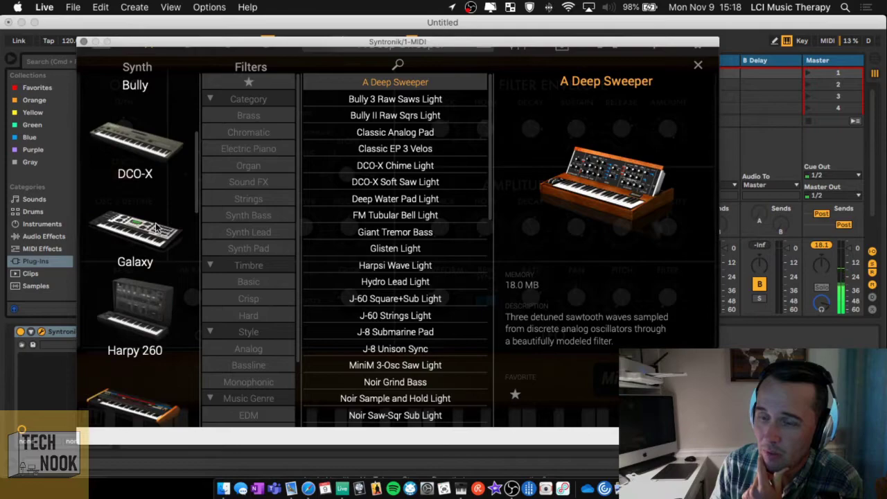
scroll(156, 227, down, 3)
scroll(156, 231, down, 3)
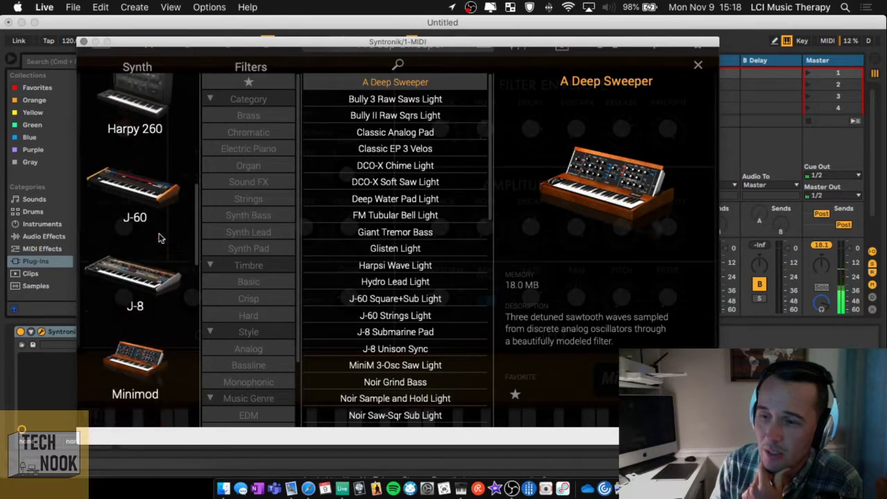
scroll(158, 238, down, 3)
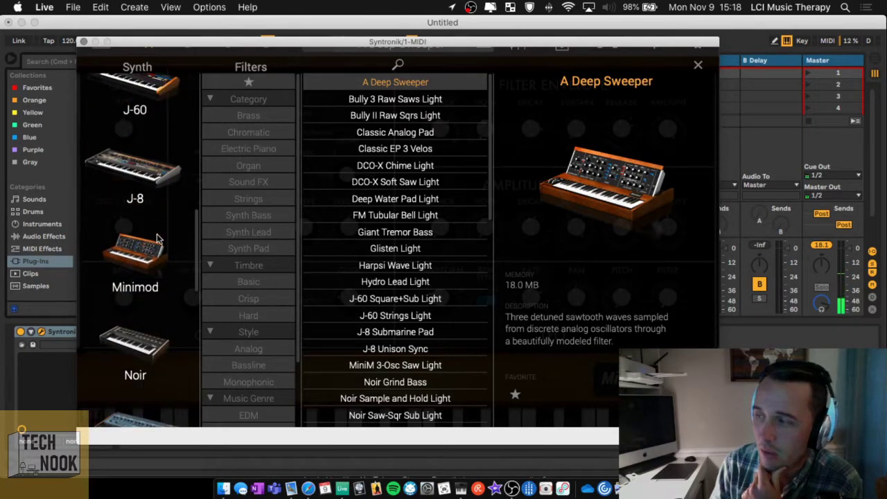
scroll(149, 242, down, 3)
scroll(166, 284, down, 4)
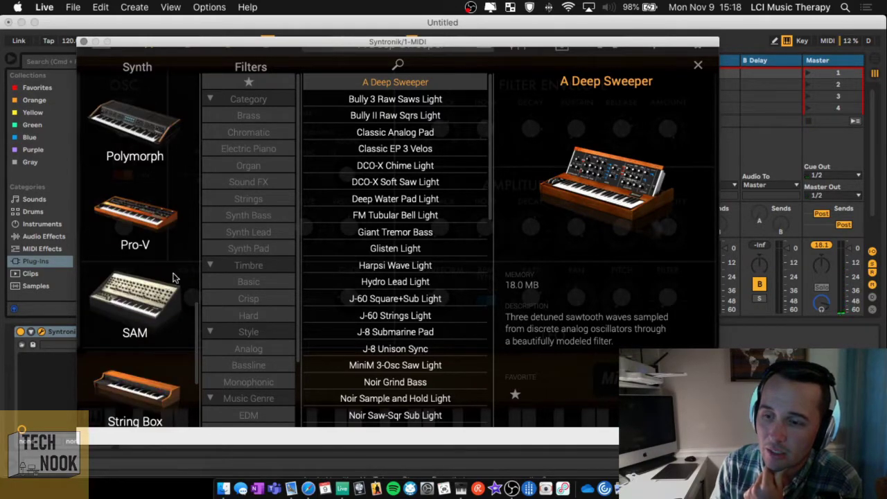
scroll(161, 267, down, 3)
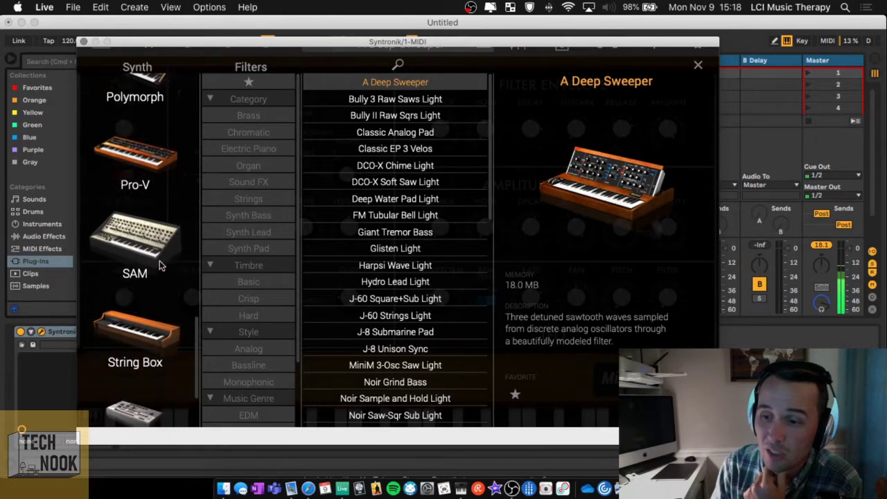
scroll(160, 266, down, 5)
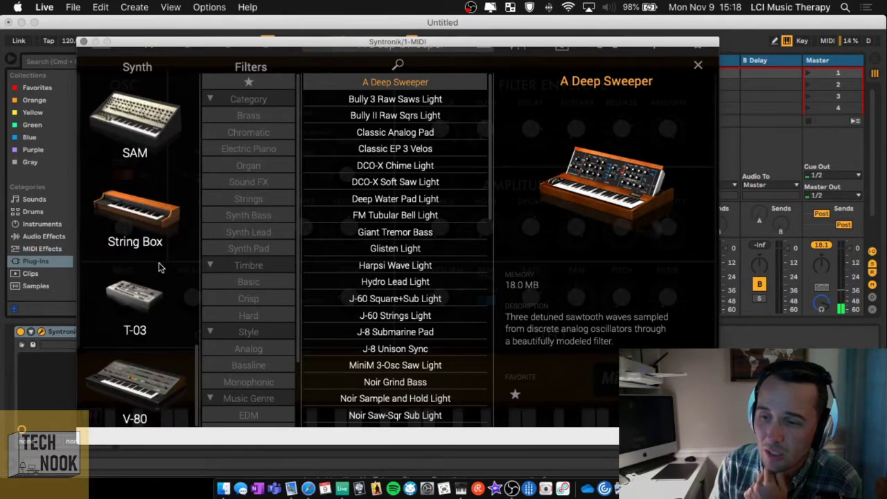
scroll(163, 302, up, 12)
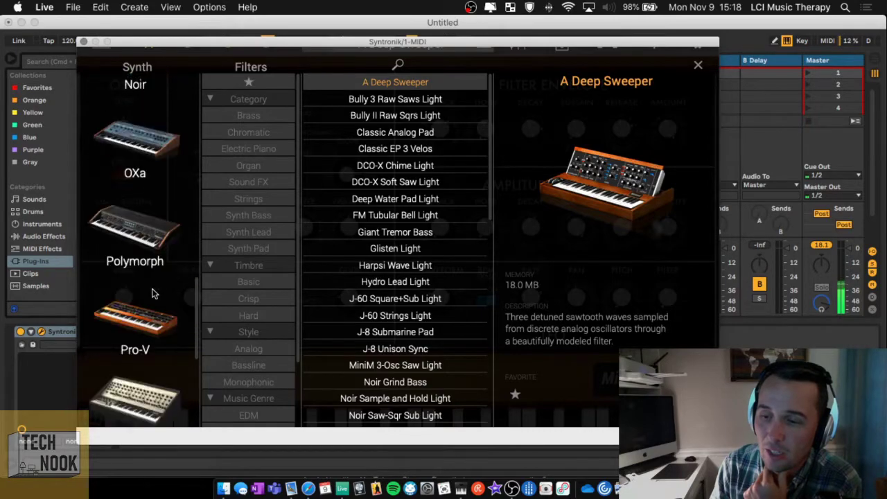
scroll(153, 294, up, 10)
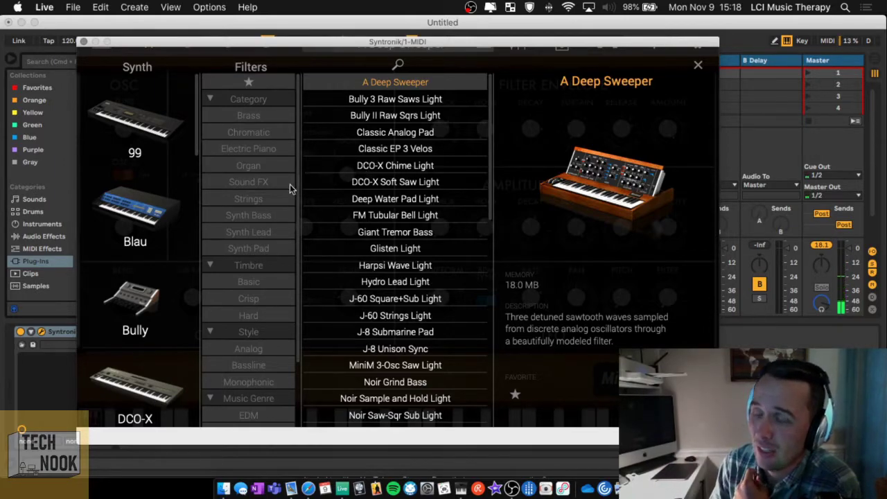
Step: Use More Sounds... to open IK Multimedia's Syntronik store page in Safari
scroll(411, 194, down, 1)
scroll(411, 194, down, 10)
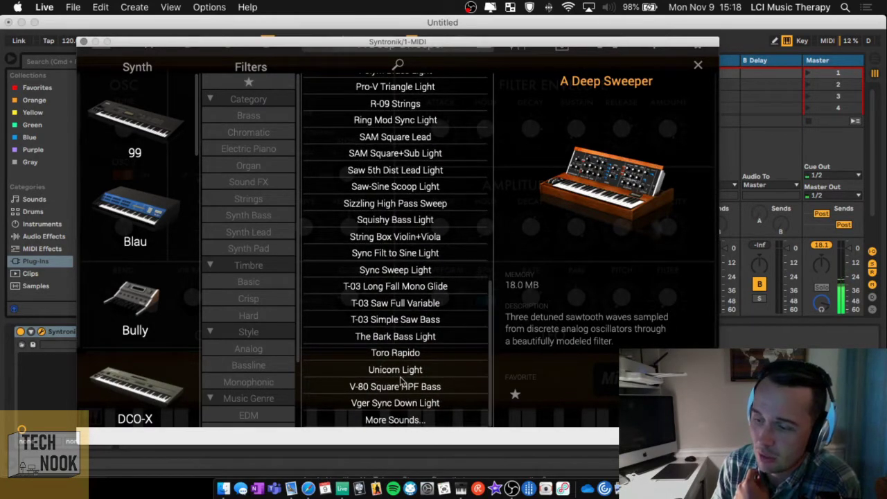
click(396, 420)
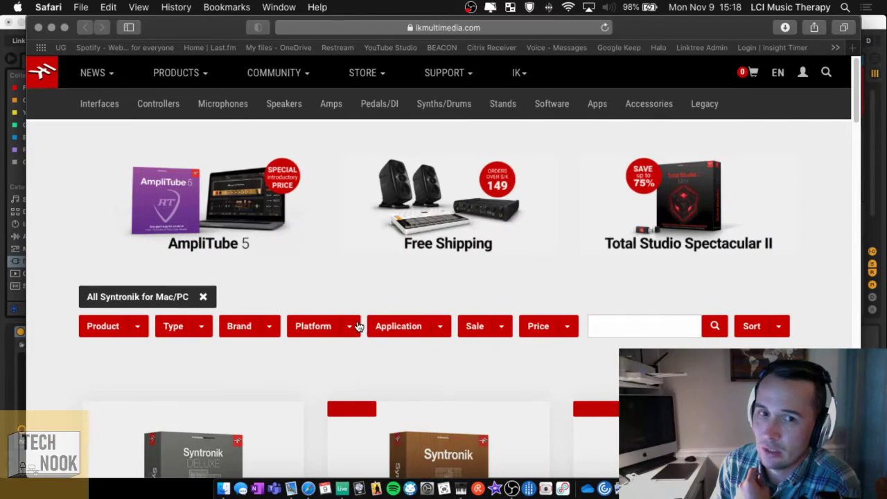
Step: Accept the cookie notice and scroll to the Syntronik Deluxe ($399.99), standard ($299.99) and Free editions
click(430, 458)
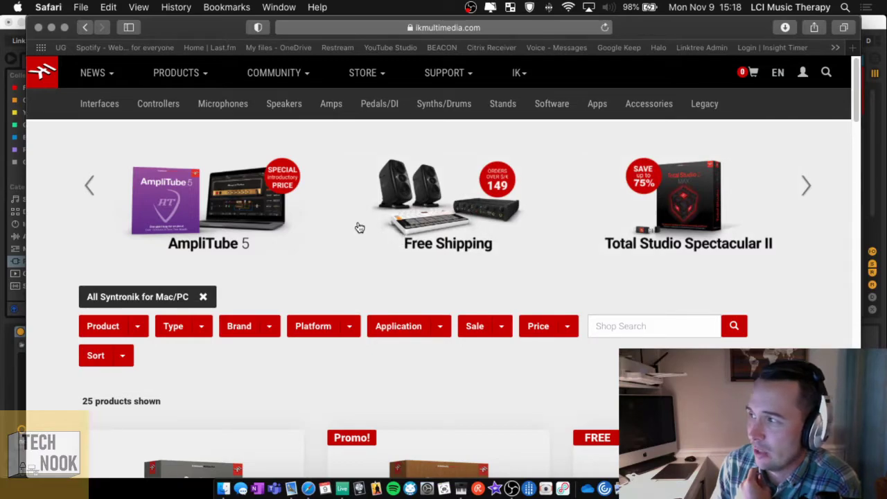
scroll(328, 211, down, 5)
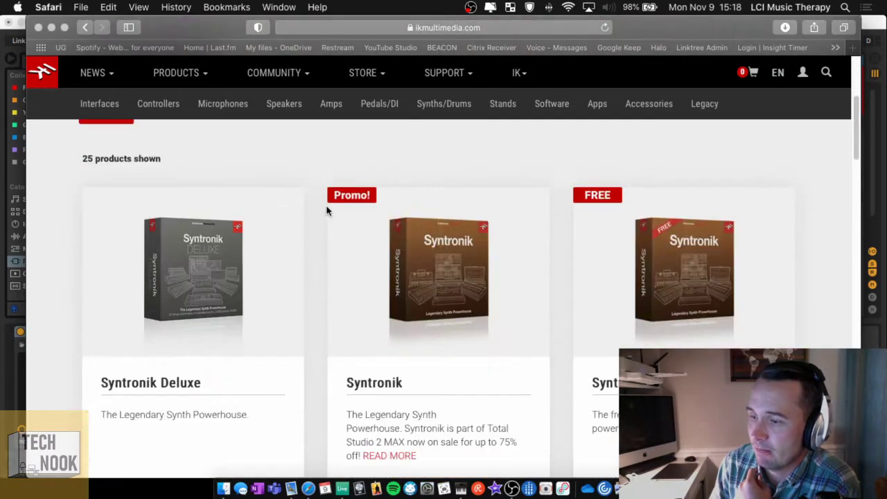
scroll(328, 211, down, 2)
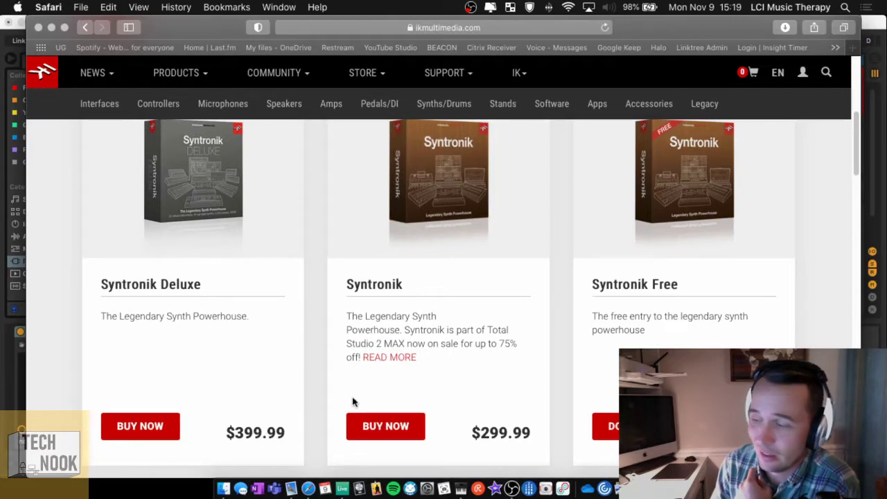
scroll(352, 402, down, 1)
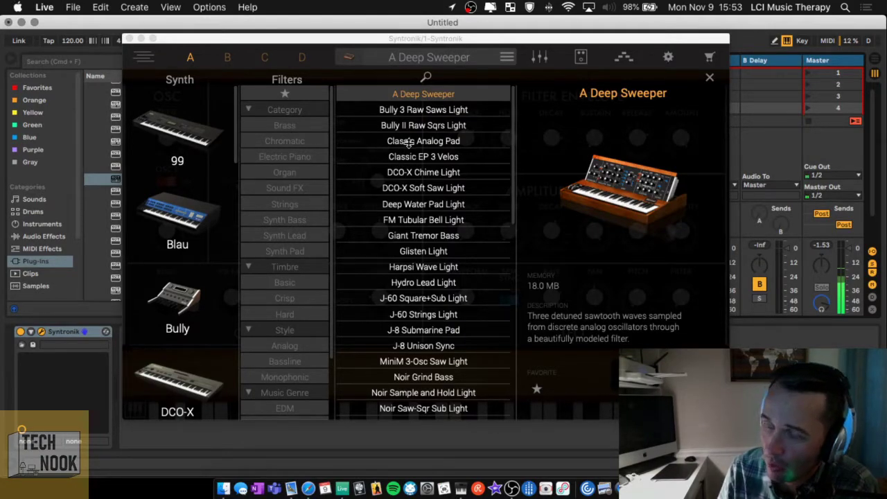
Step: Preview and load Classic Analog Pad in Syntronik, then hide the preset browser to show the editor
click(410, 147)
click(409, 141)
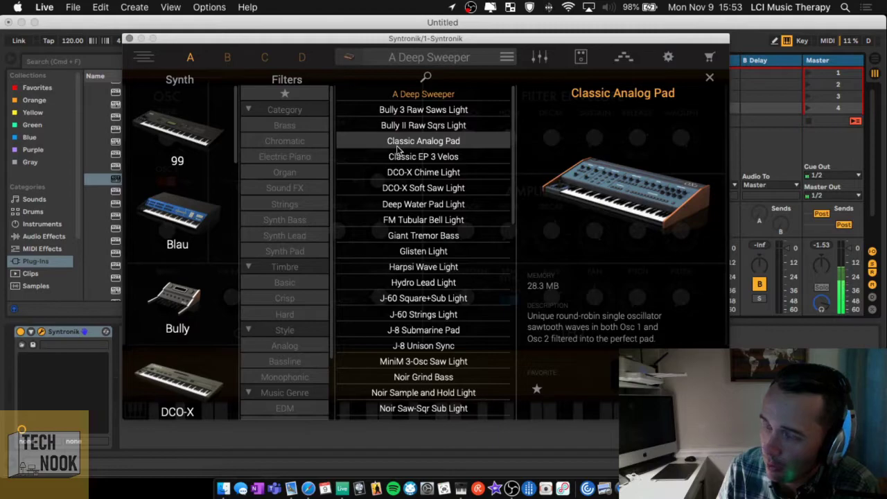
double_click(399, 144)
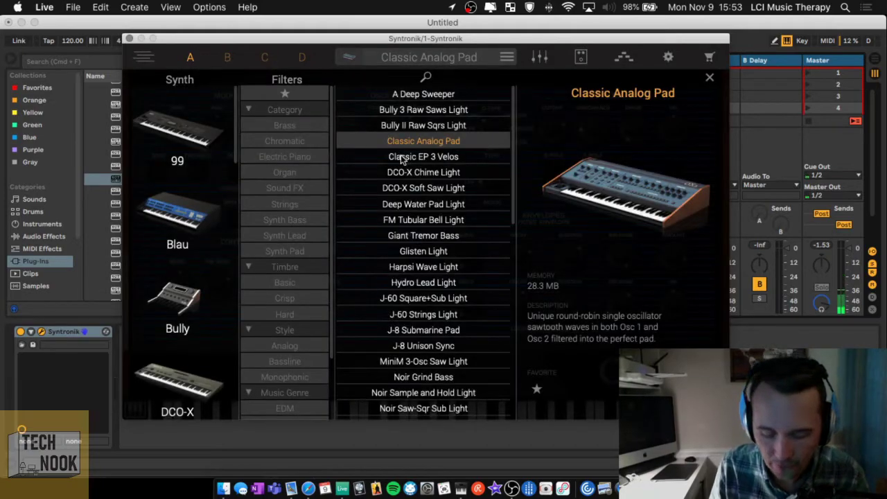
click(350, 61)
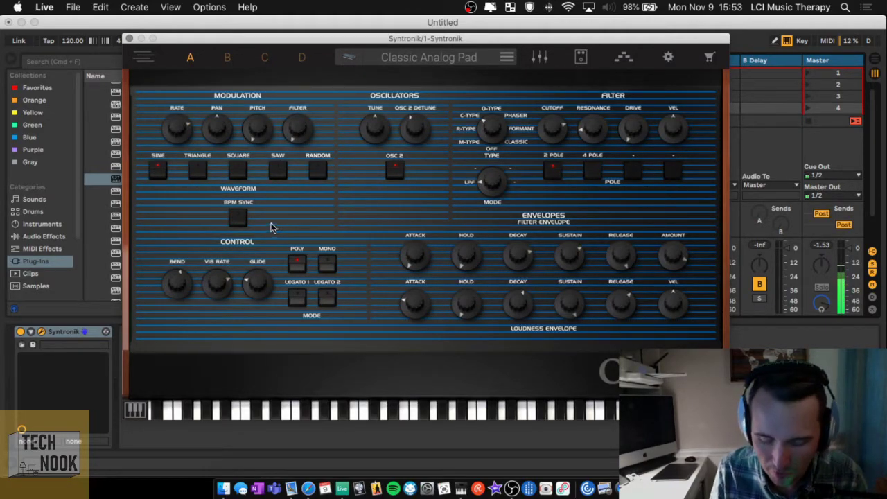
Step: Arm track 1 for recording and reopen Syntronik's synth interface
click(129, 39)
click(259, 310)
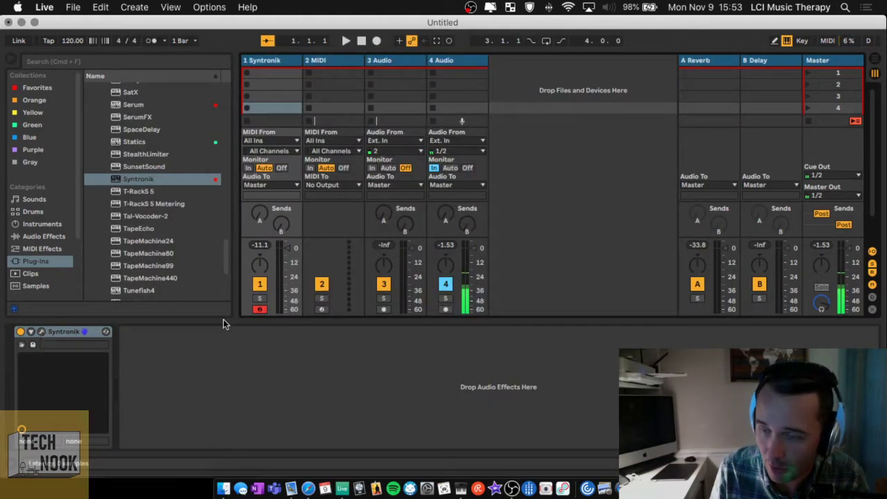
key(super+alt+p)
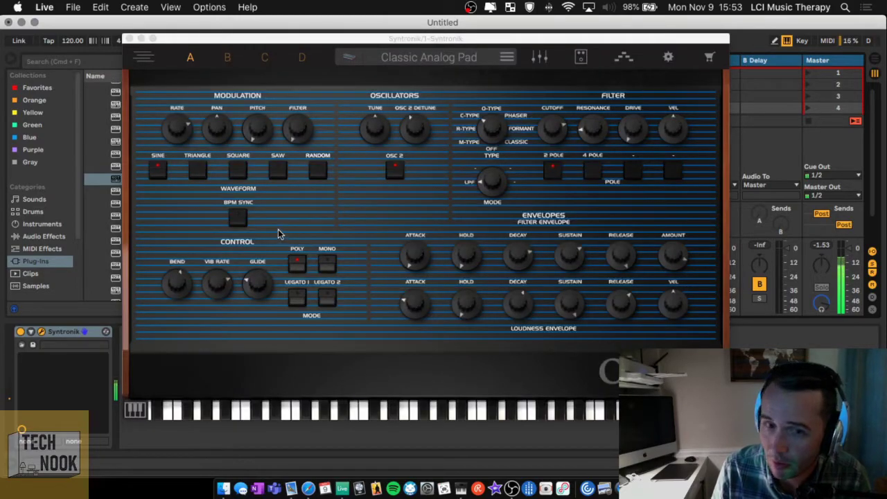
Step: Adjust Syntronik's modulation rate, pan, pitch and filter amounts and set the LFO waveform to Random
mouse_move(172, 130)
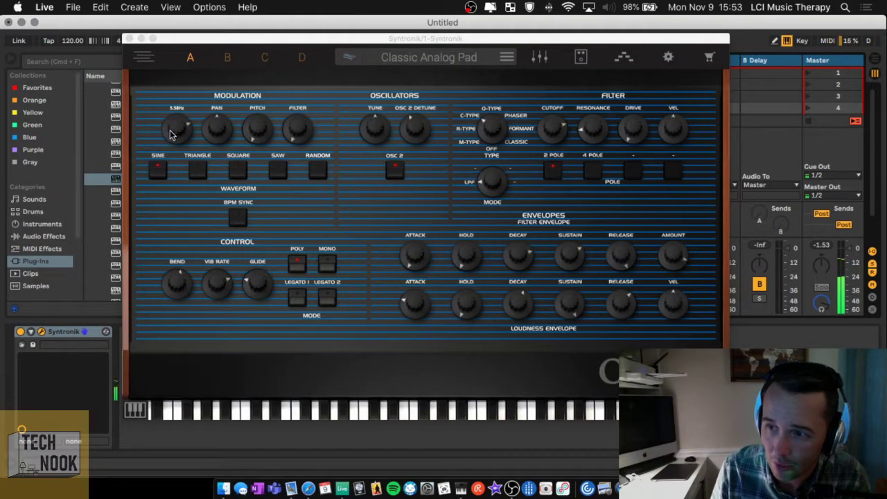
drag(173, 134, 219, 99)
drag(251, 133, 244, 95)
drag(301, 144, 262, 154)
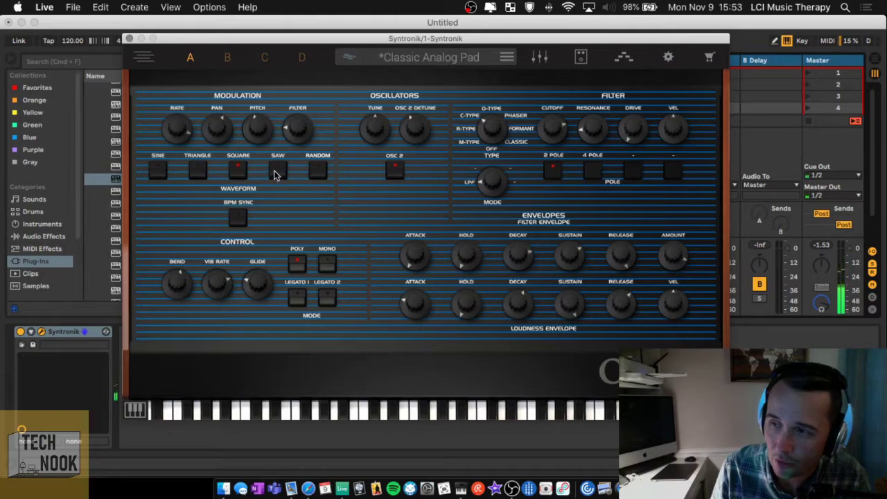
click(278, 172)
drag(297, 137, 309, 175)
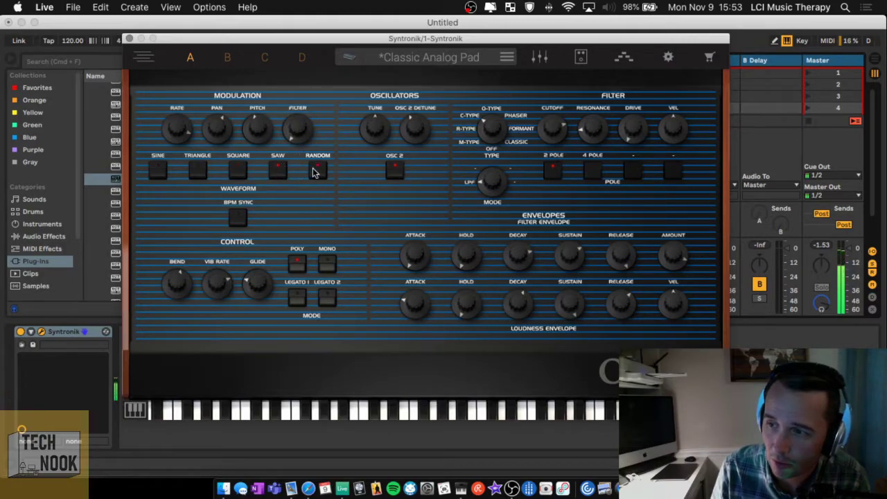
mouse_move(219, 131)
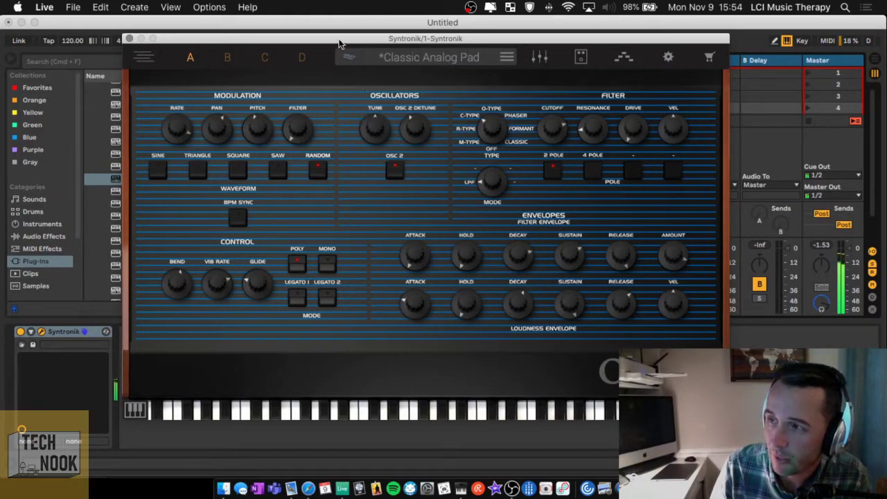
Step: Load the Glisten Light preset from Syntronik's preset list and return to the synth controls
click(349, 59)
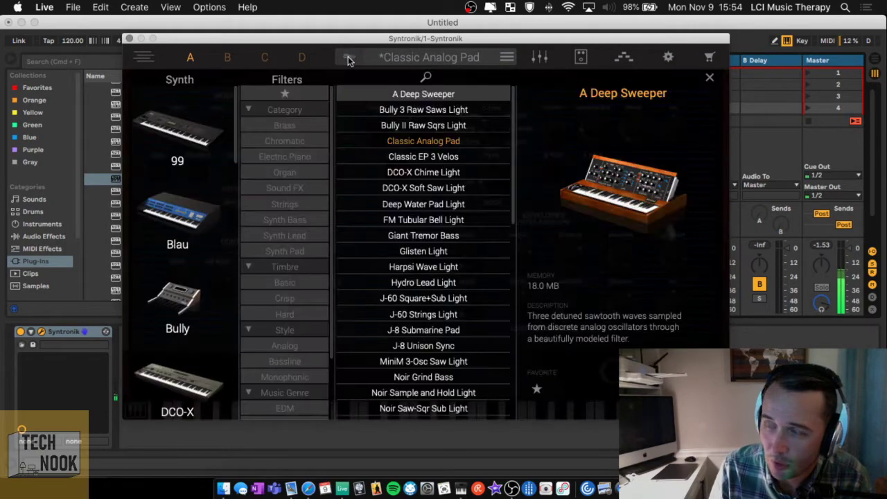
scroll(484, 244, down, 1)
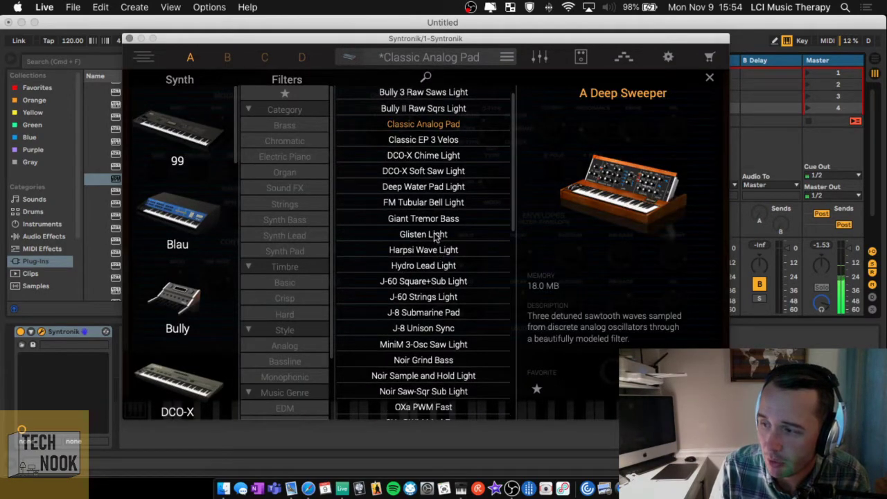
click(434, 236)
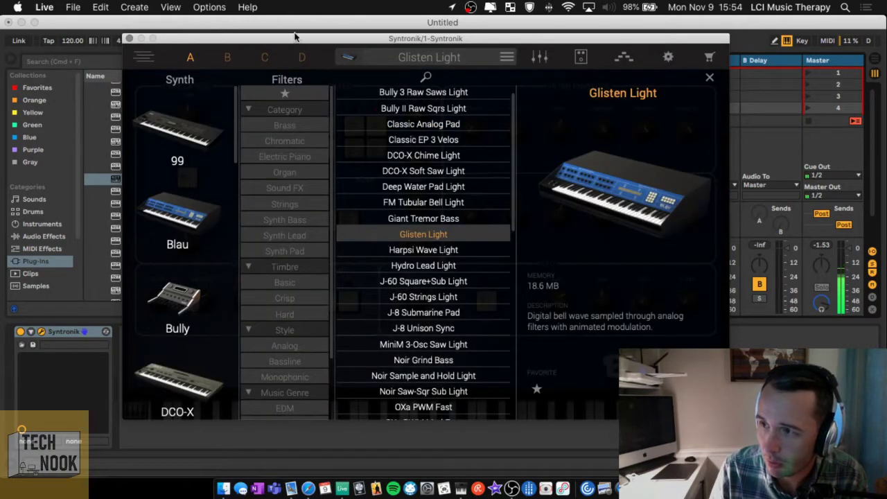
click(348, 58)
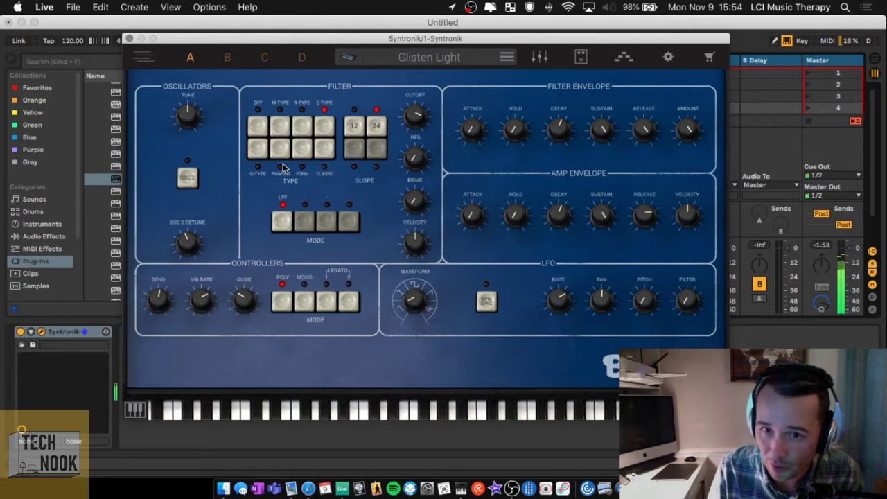
Step: Close the Syntronik plugin window
click(129, 39)
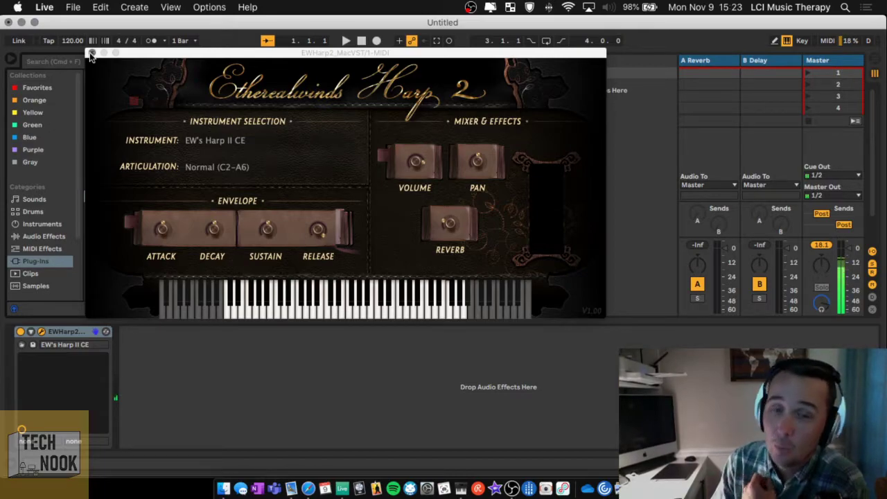
Step: Close the EW Harp 2 window and record a looping harp clip in track 1's empty slot
click(90, 53)
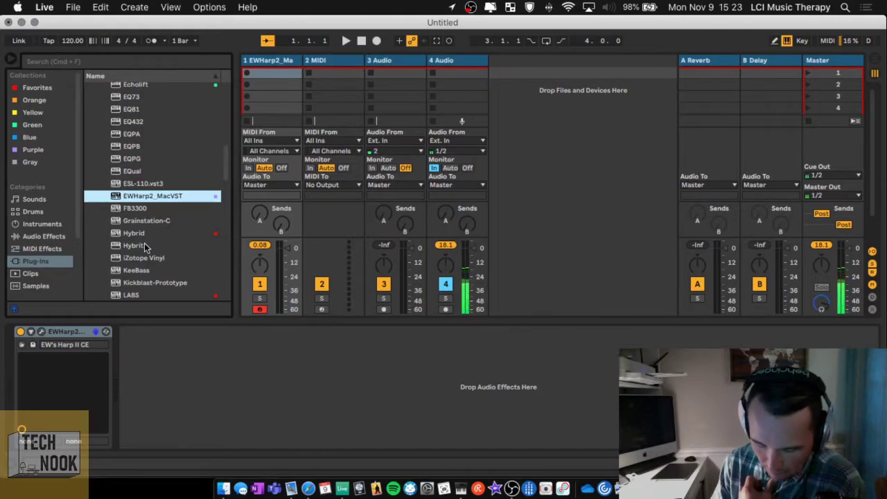
scroll(134, 235, down, 10)
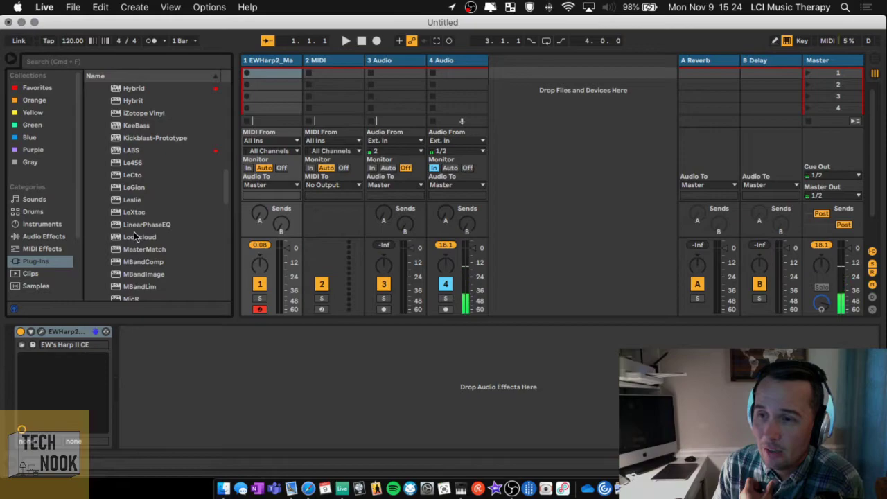
scroll(136, 237, up, 2)
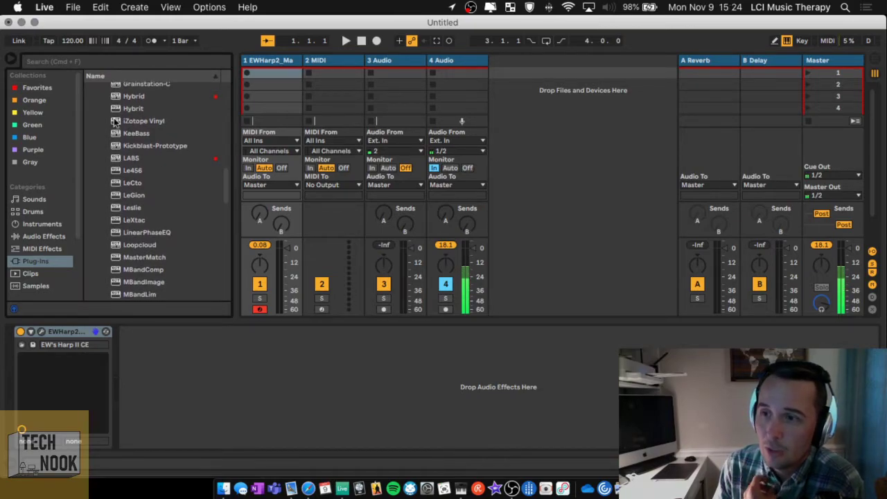
click(248, 109)
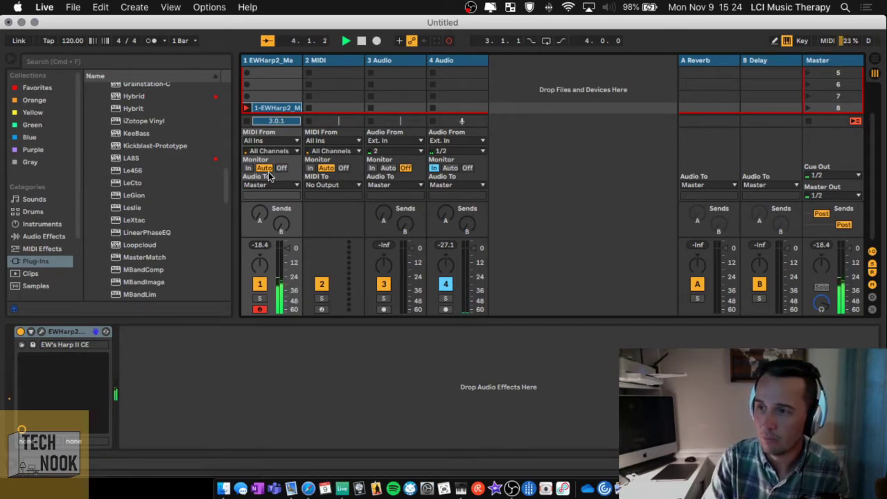
click(247, 109)
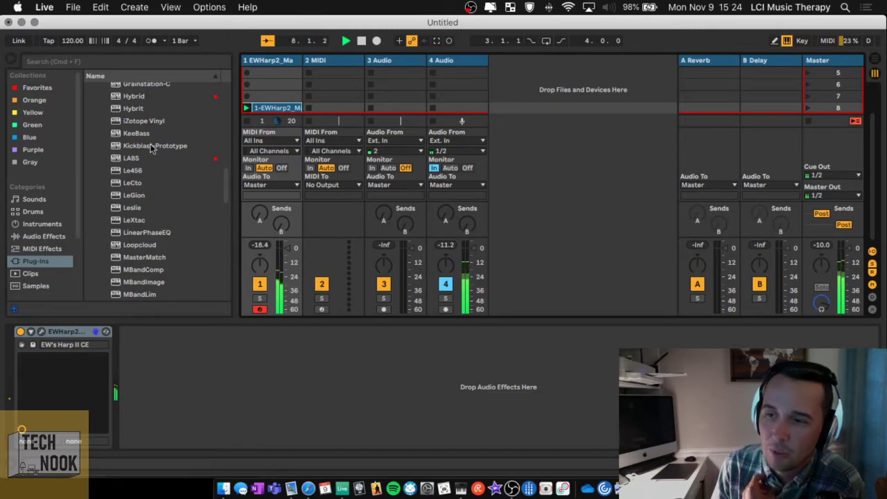
drag(149, 122, 218, 122)
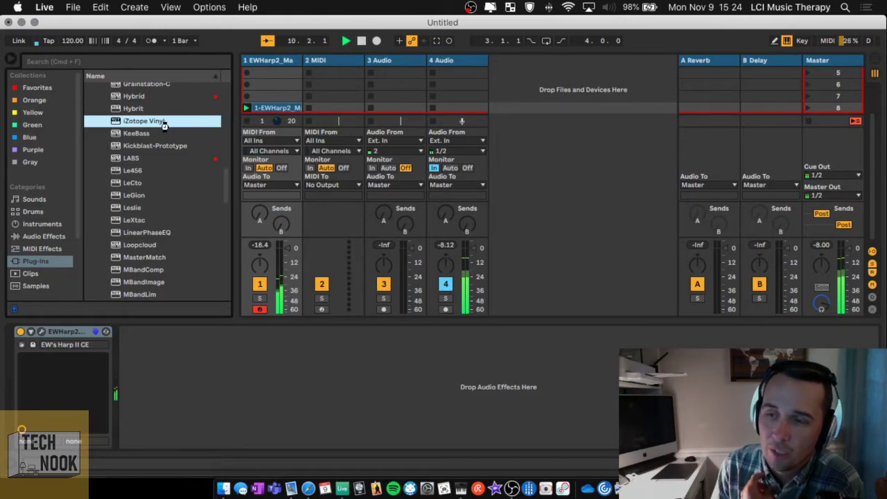
Step: Load iZotope Vinyl on track 1 and raise its noise, wear, dust, scratch and input gain levels
double_click(164, 122)
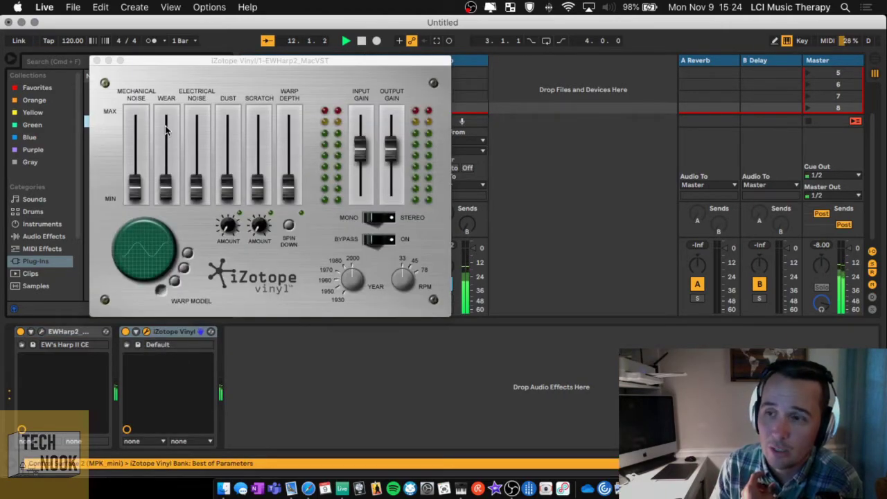
drag(202, 60, 382, 72)
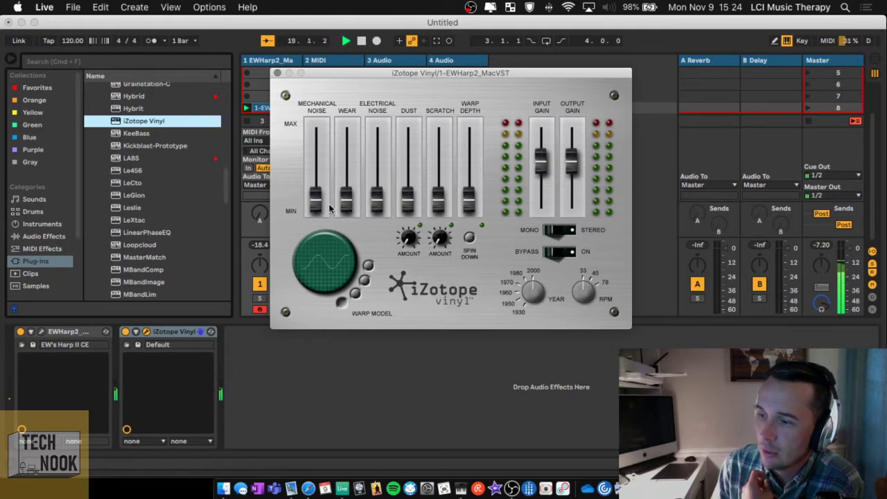
drag(315, 201, 317, 169)
drag(347, 203, 377, 175)
drag(409, 206, 409, 173)
drag(439, 210, 439, 192)
drag(406, 244, 440, 203)
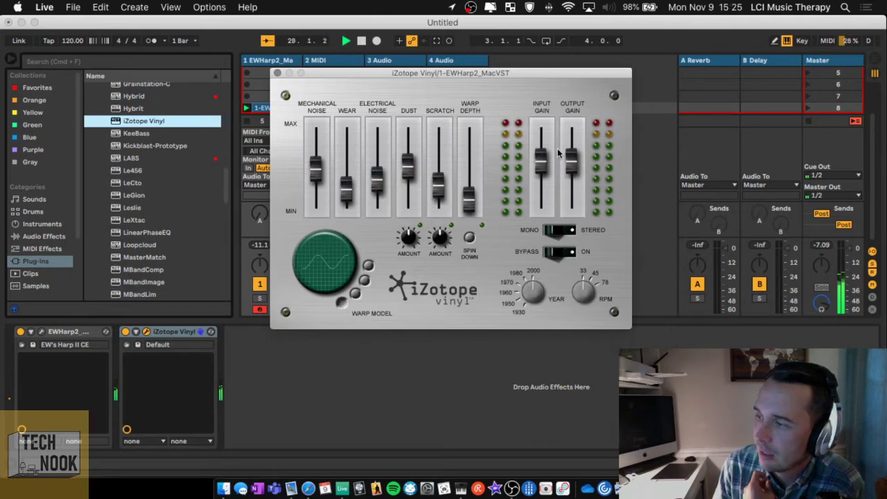
drag(541, 162, 541, 154)
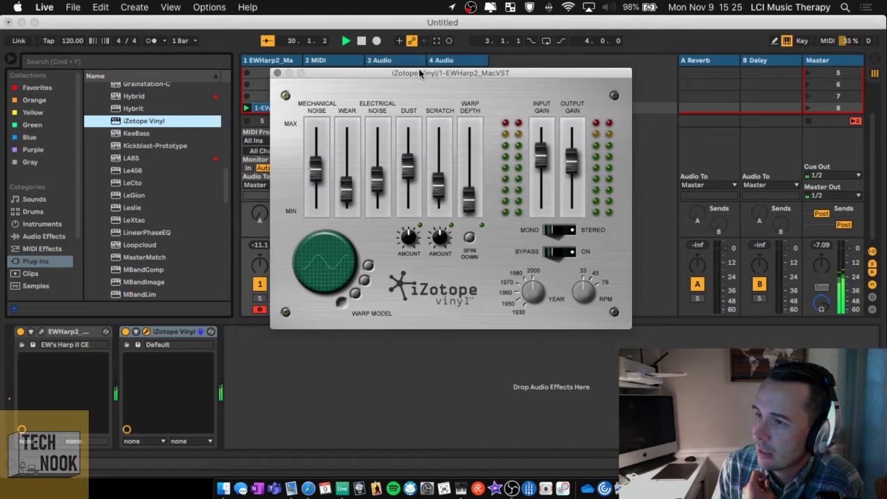
Step: Lower Vinyl's dust level slightly and set Scratch Amount to 4 Scratches
drag(426, 73, 446, 83)
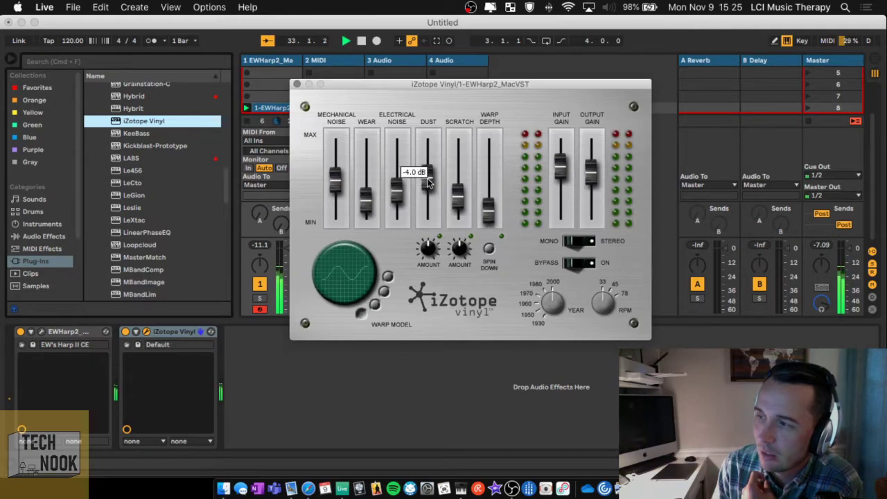
drag(424, 186, 425, 196)
mouse_move(460, 242)
drag(460, 241, 456, 253)
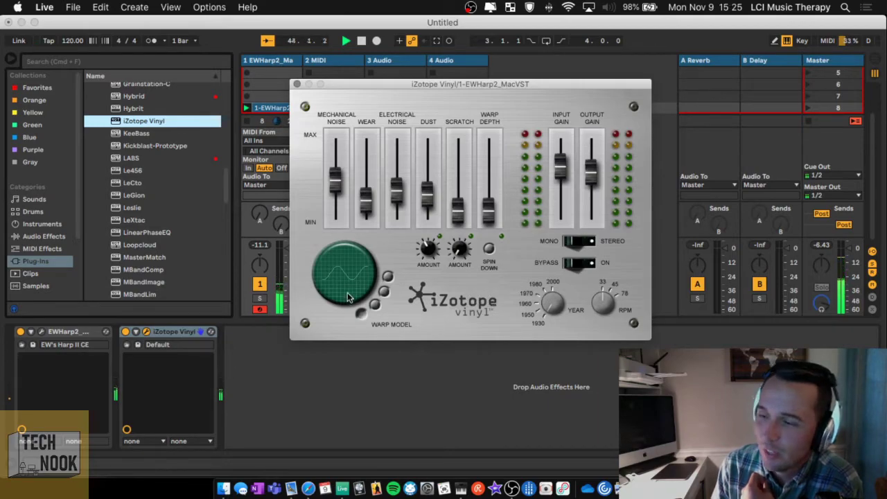
Step: Choose the dip-shaped warp model and test the spin-down effect, leaving it off
click(385, 292)
click(384, 292)
click(384, 291)
click(388, 277)
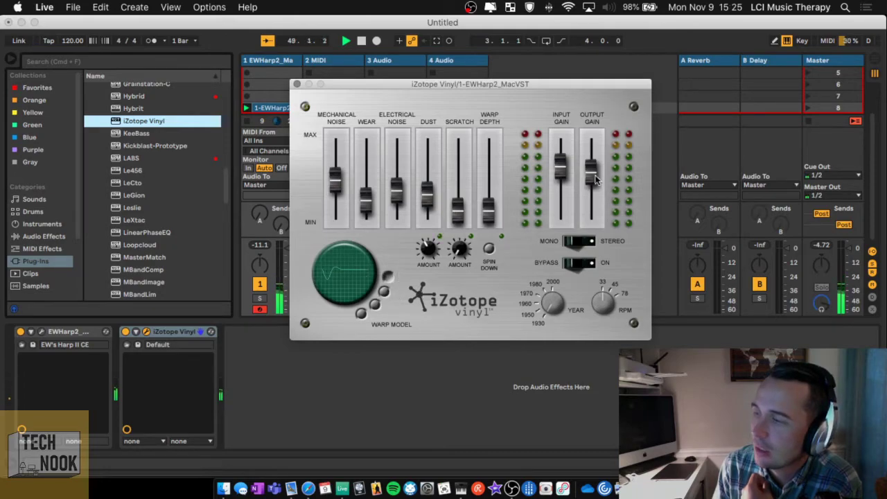
mouse_move(592, 173)
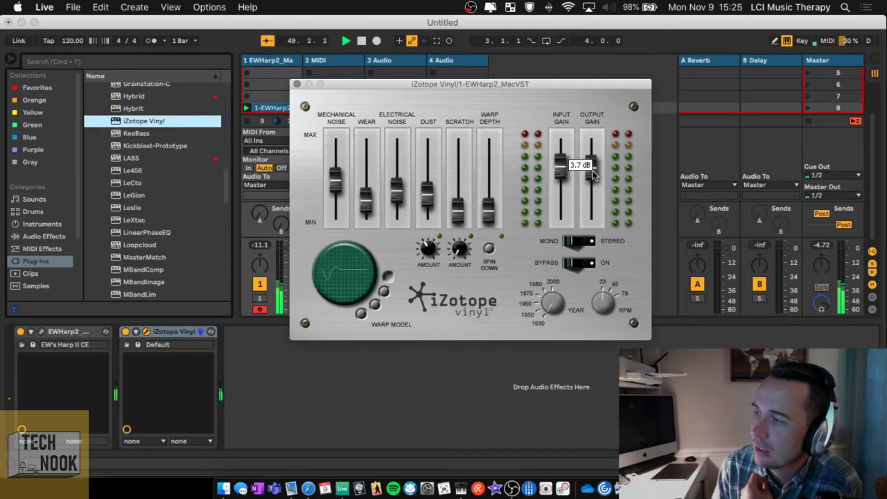
click(489, 253)
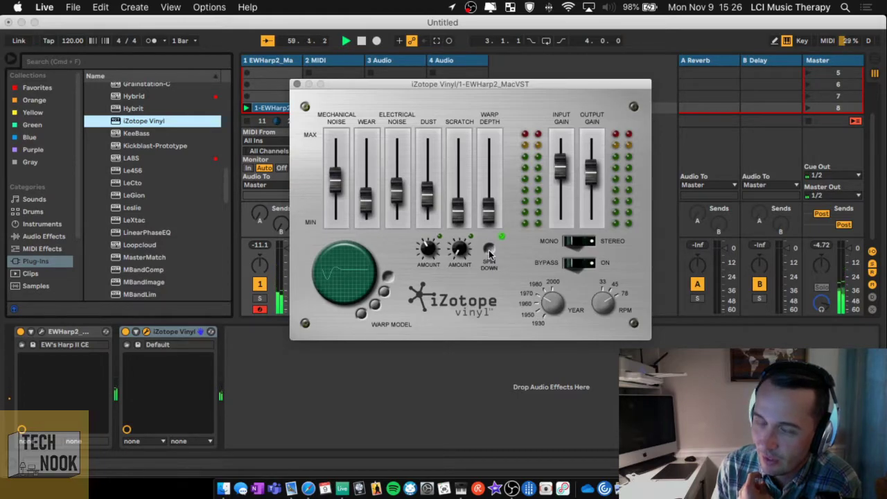
click(488, 253)
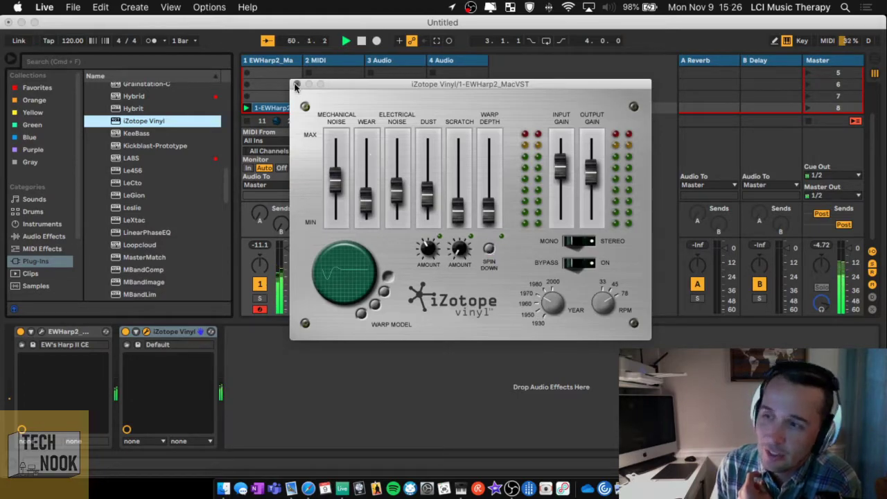
Step: Close the Vinyl window, disarm track 1, stop its harp clip and switch off iZotope Vinyl
click(297, 84)
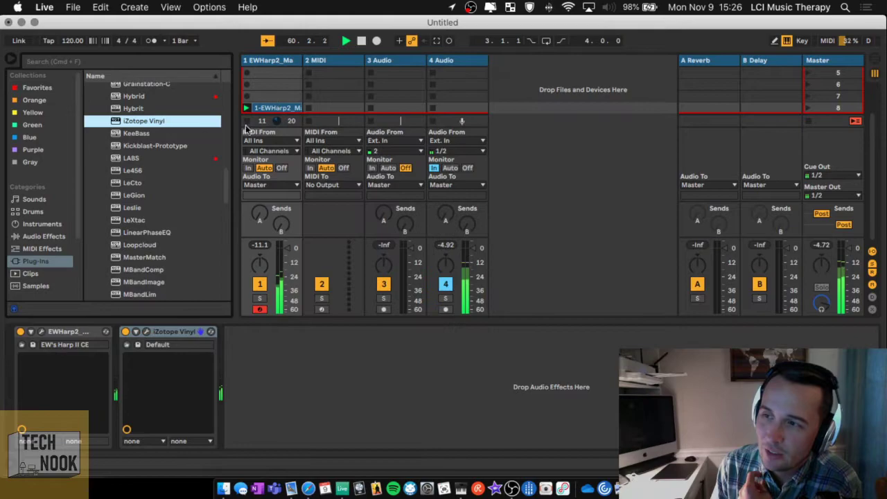
click(258, 311)
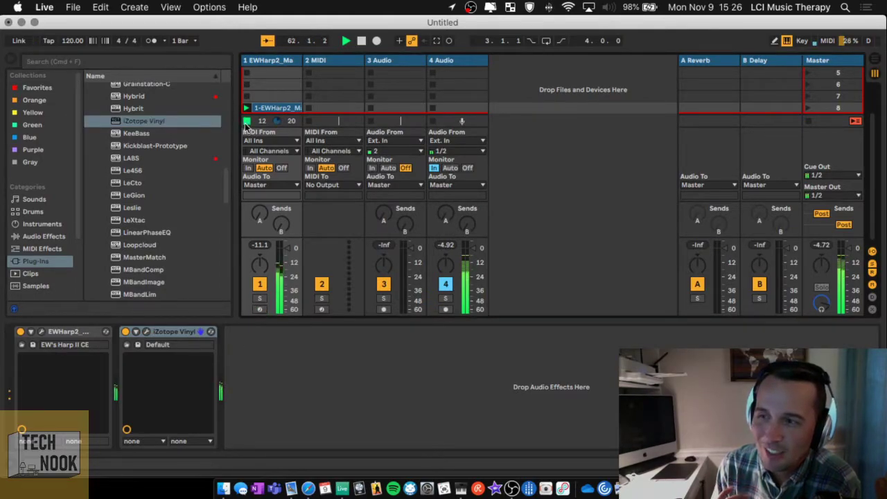
click(247, 121)
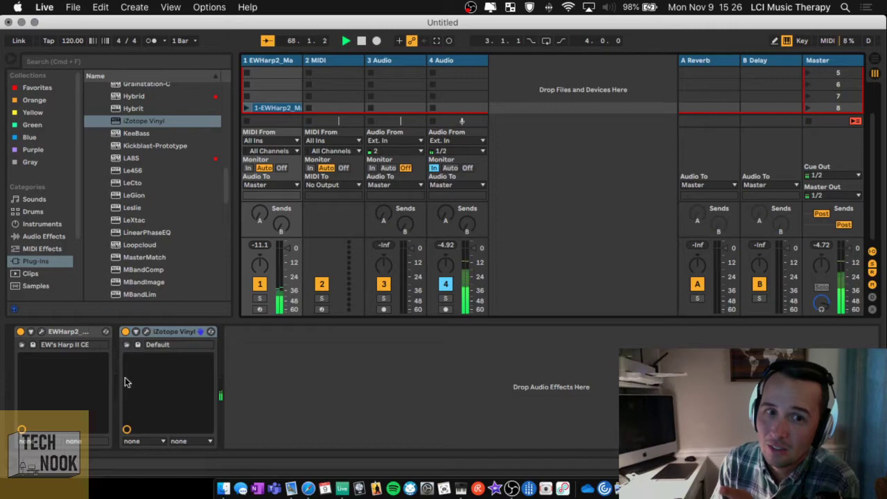
click(125, 332)
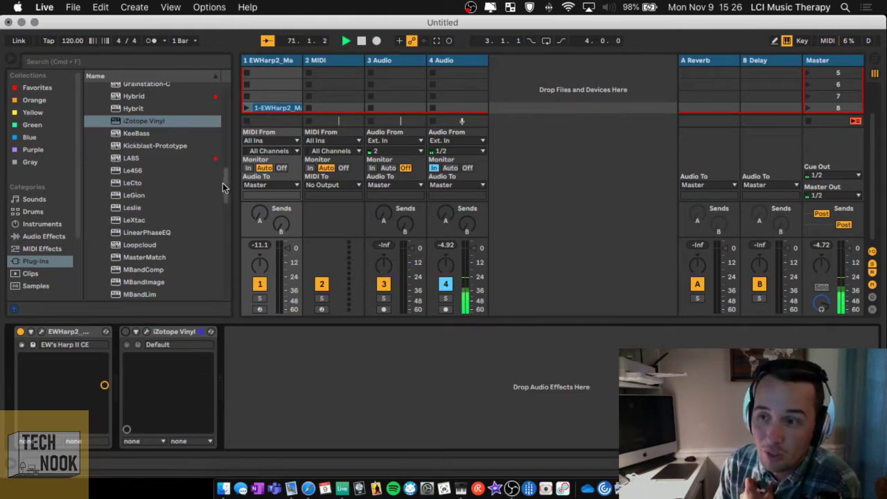
drag(225, 187, 225, 276)
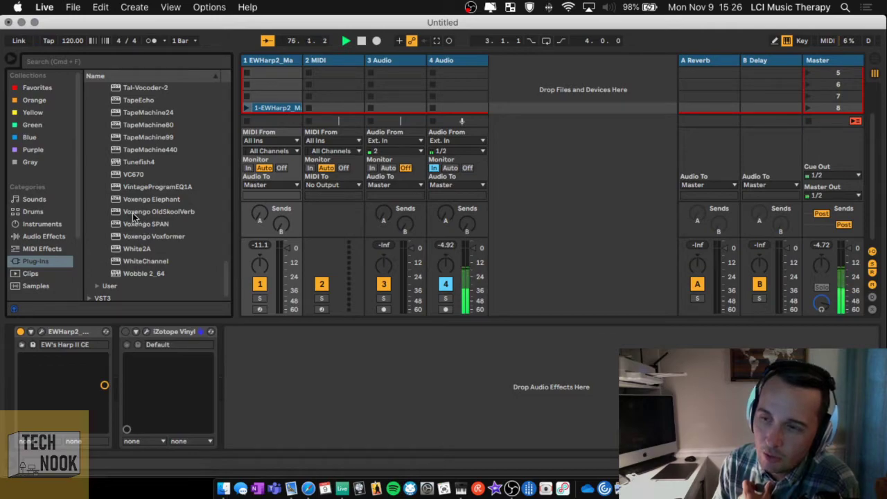
drag(145, 212, 424, 195)
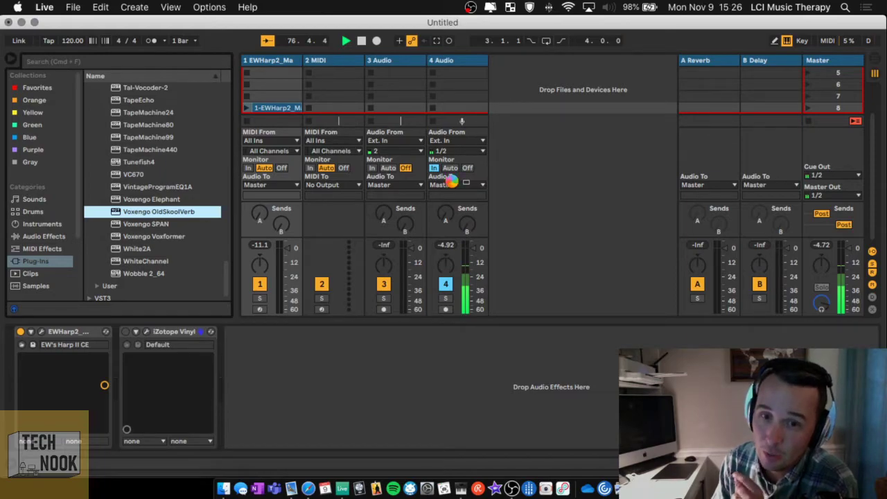
Step: Add Voxengo OldSkoolVerb to audio track 4 and select it inside the Warm Room rack chain
drag(452, 182, 452, 183)
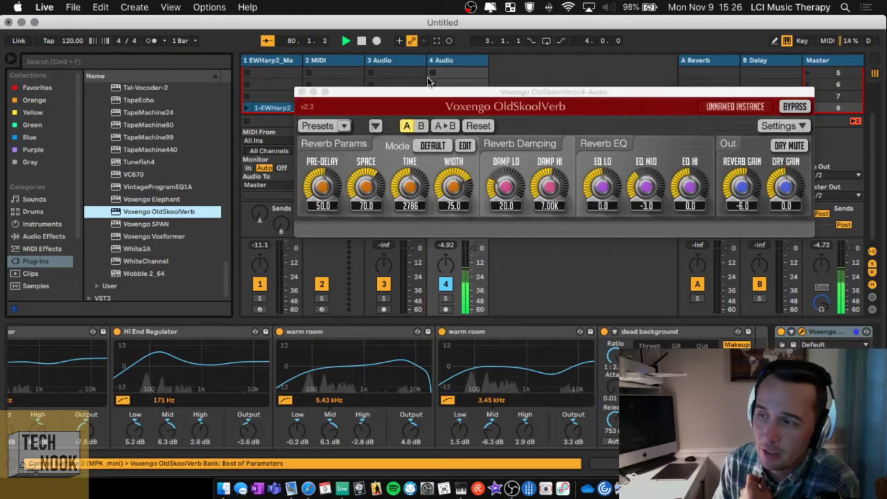
drag(417, 94, 298, 112)
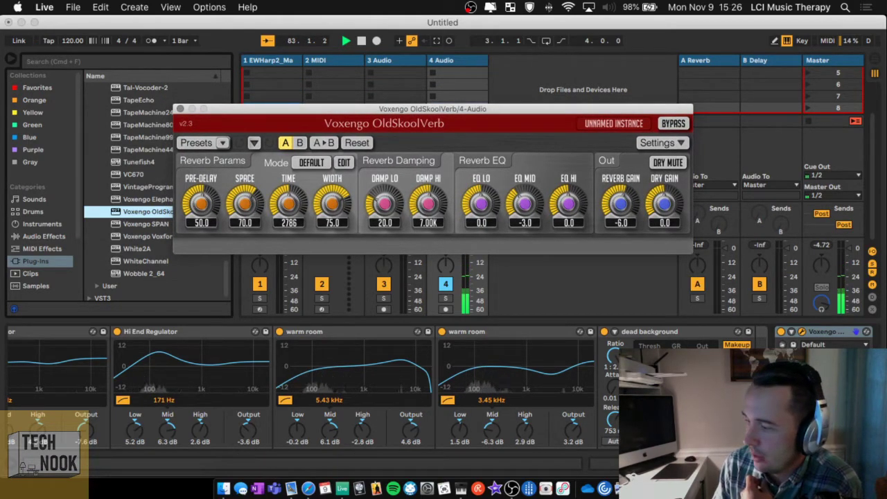
scroll(187, 388, left, 10)
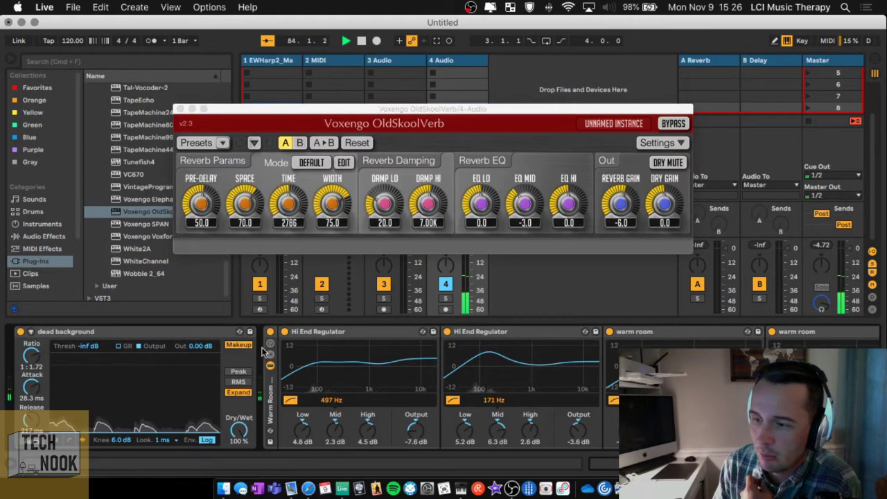
scroll(272, 386, right, 8)
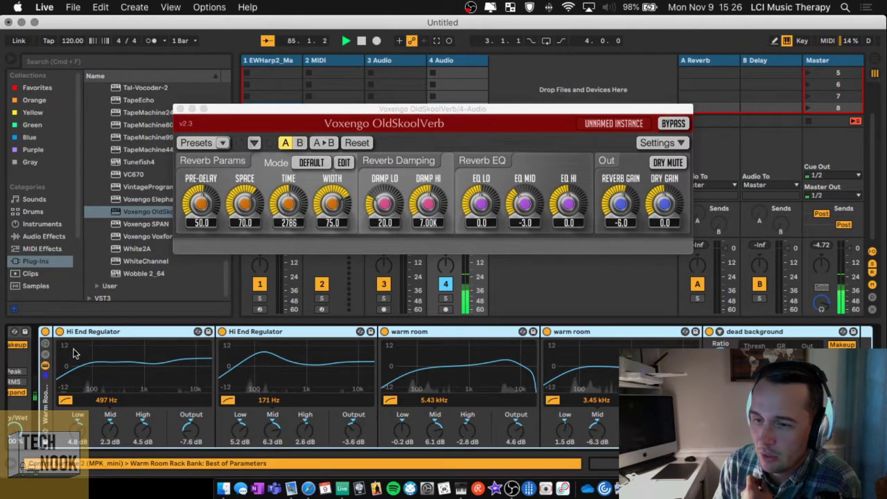
click(46, 373)
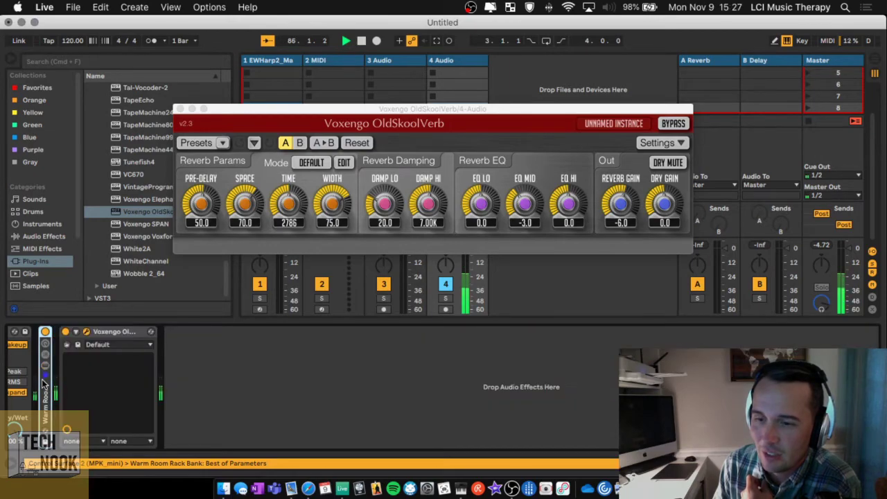
click(116, 334)
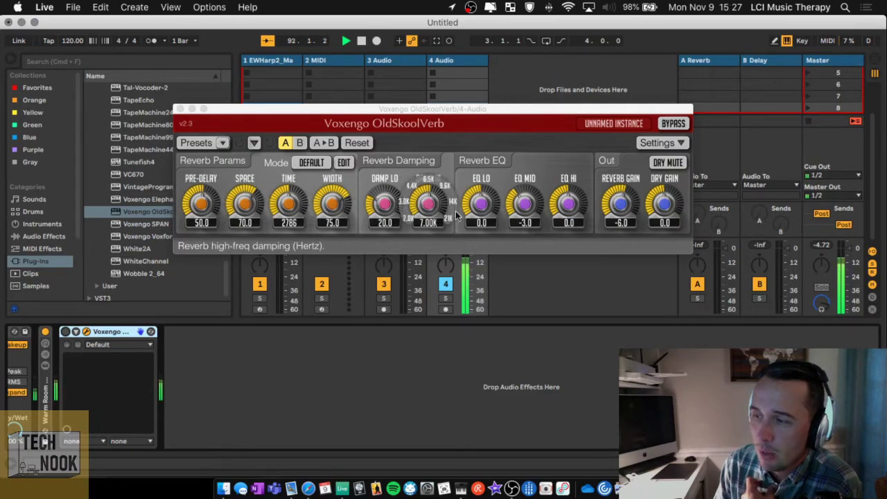
Step: Turn up track 4's Send A to the A Reverb return
drag(545, 110, 527, 325)
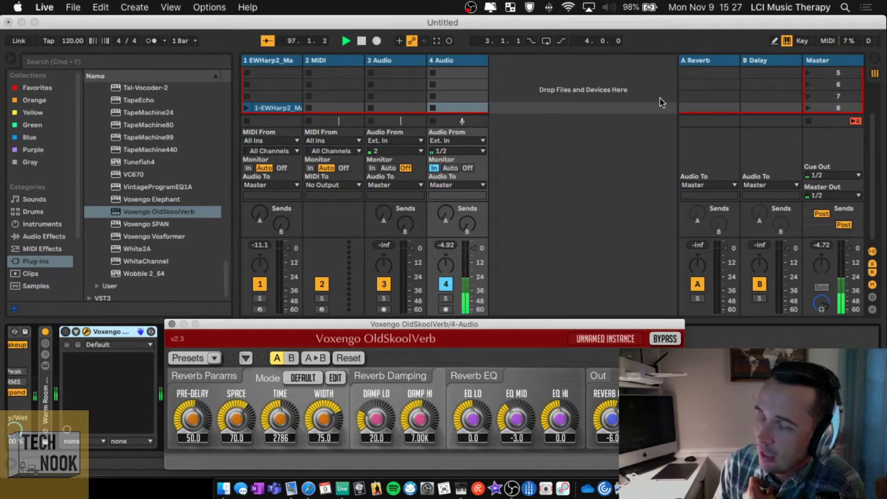
drag(452, 224, 451, 210)
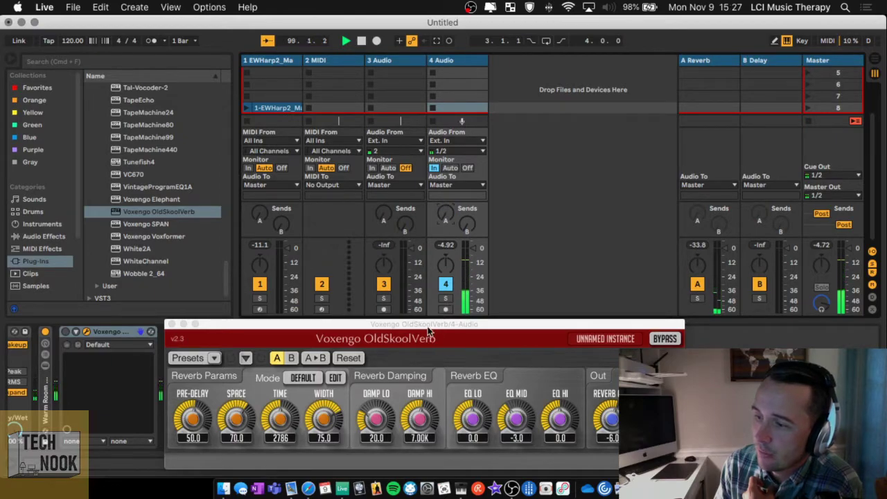
drag(423, 324, 365, 63)
Step: Check the A Reverb return's reverb, then bring up track 4's OldSkoolVerb window over the mixer
click(701, 60)
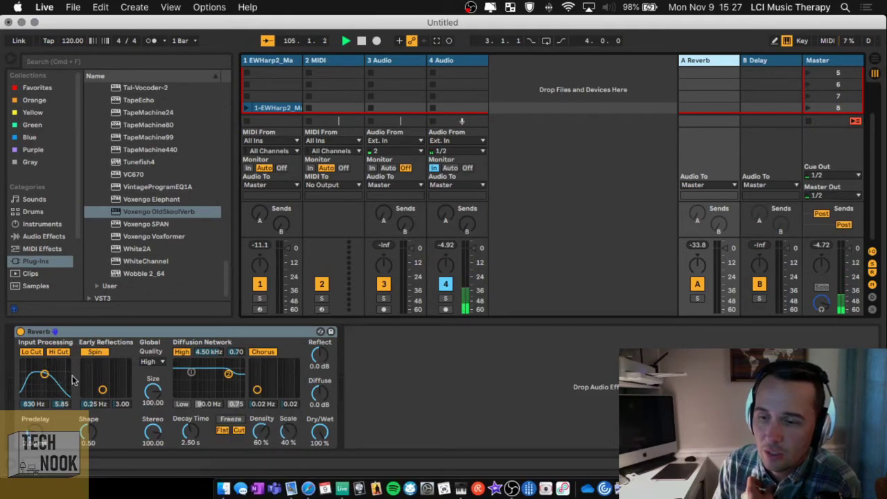
click(461, 60)
drag(374, 67, 389, 150)
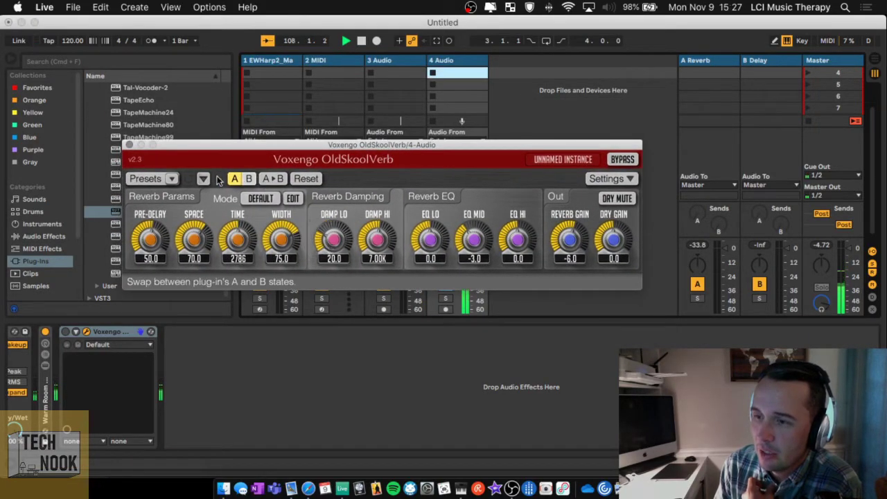
Step: Set the OldSkoolVerb's low damping to 68.3 and high damping to 7.70K
click(67, 339)
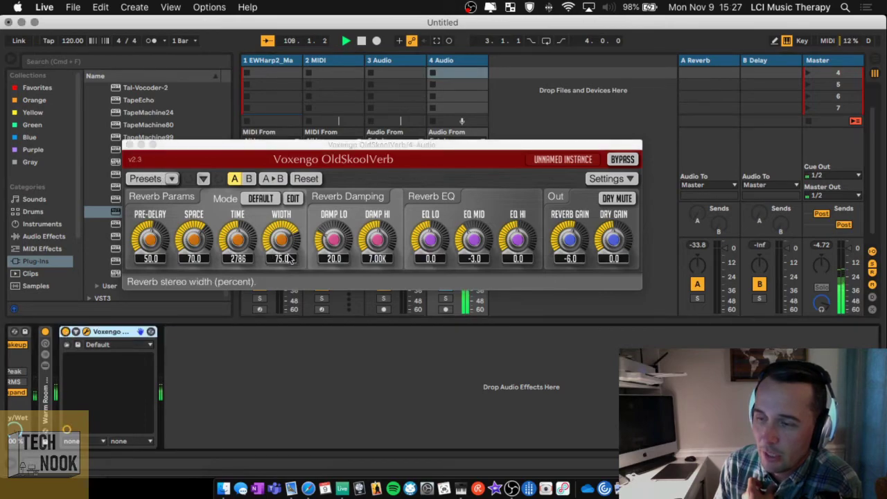
drag(334, 240, 333, 208)
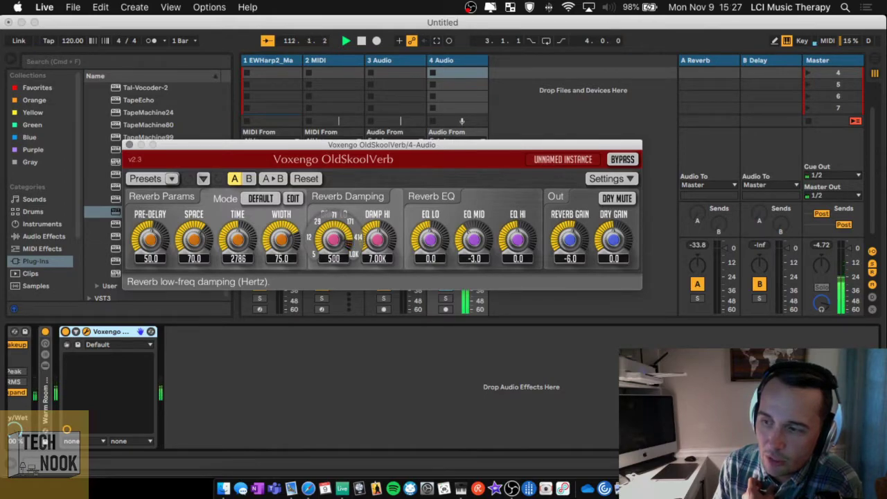
drag(333, 239, 378, 235)
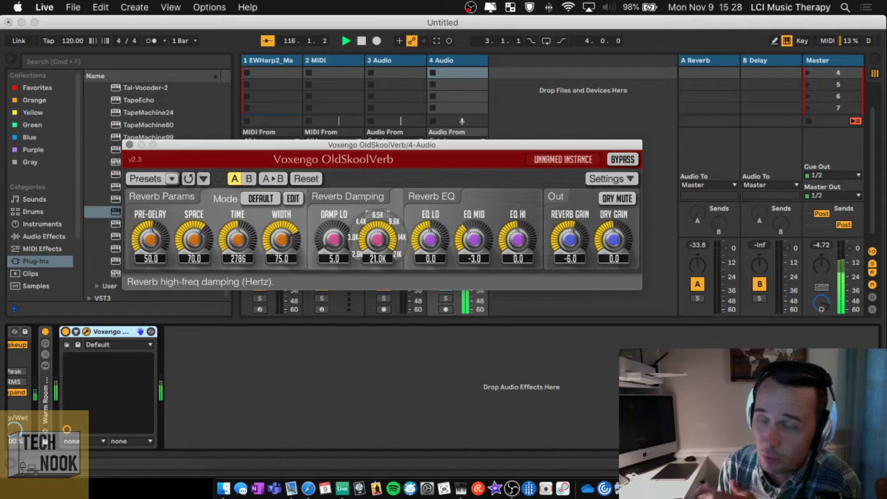
drag(378, 236, 347, 238)
Step: Widen OldSkoolVerb to 100, set time to 3226 and space to 52.4, then close it
drag(292, 251, 292, 240)
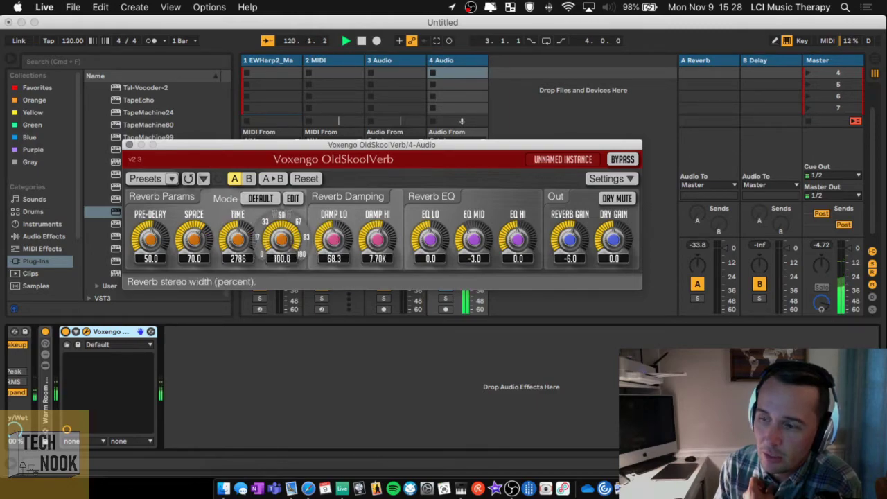
drag(237, 239, 237, 225)
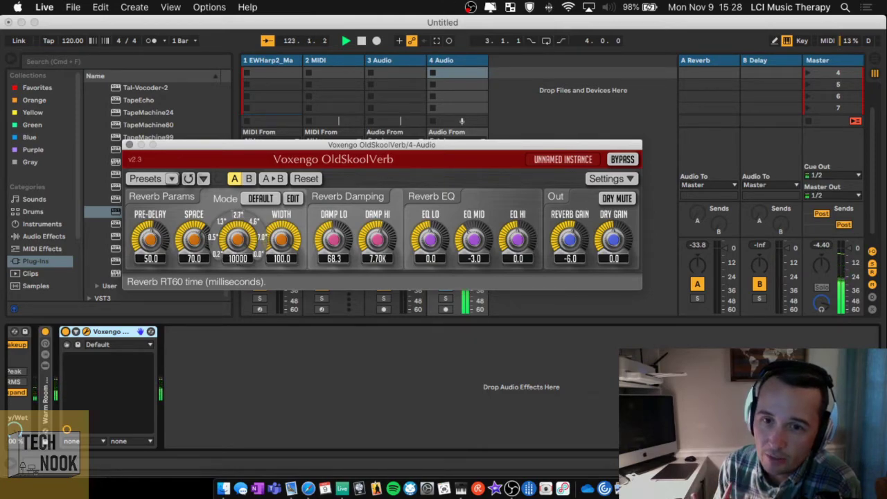
drag(237, 239, 237, 260)
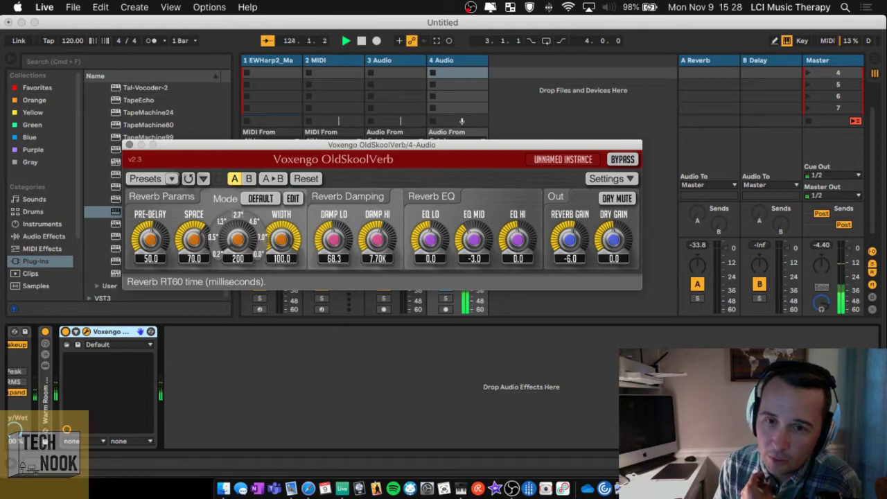
mouse_move(237, 239)
mouse_down()
mouse_move(237, 221)
mouse_move(237, 260)
mouse_move(237, 230)
mouse_up()
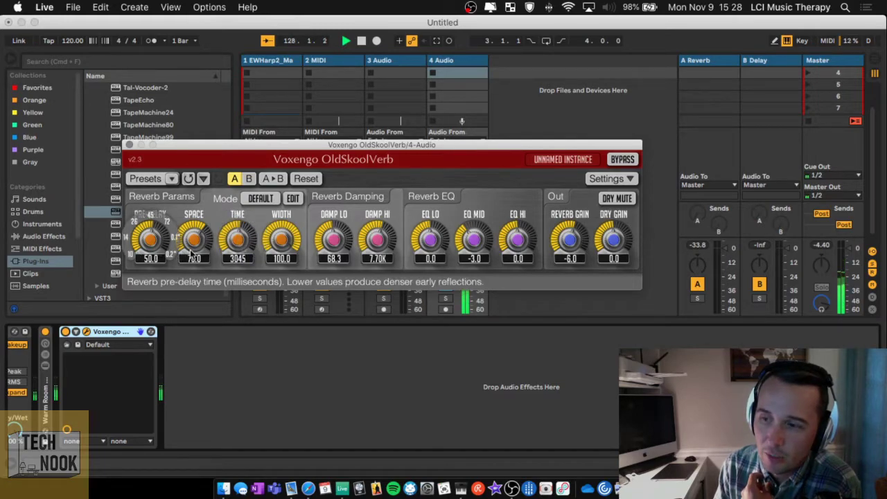
drag(205, 239, 130, 261)
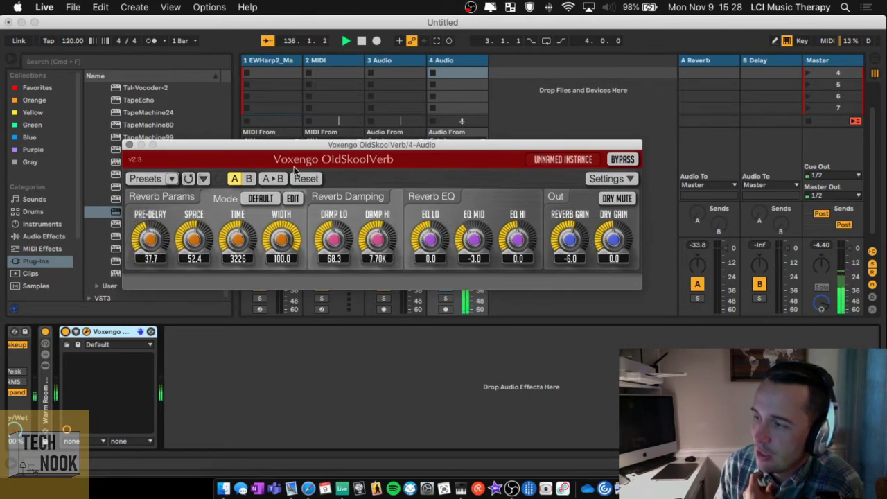
click(129, 145)
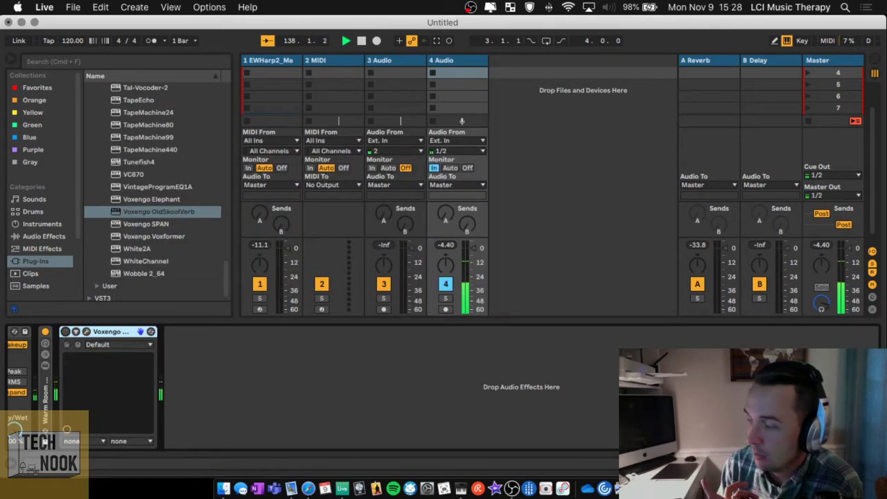
Step: Hide the Detail View so the session grid shows all eight scenes
scroll(454, 384, left, 5)
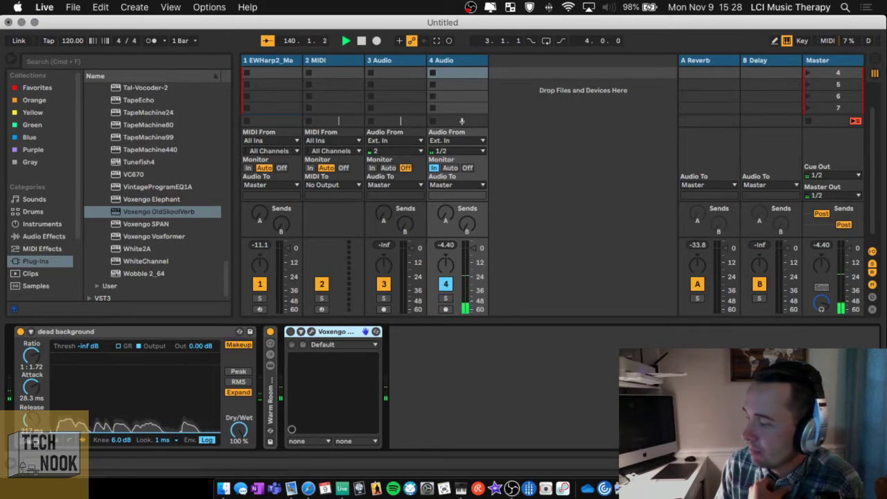
key(super+alt+l)
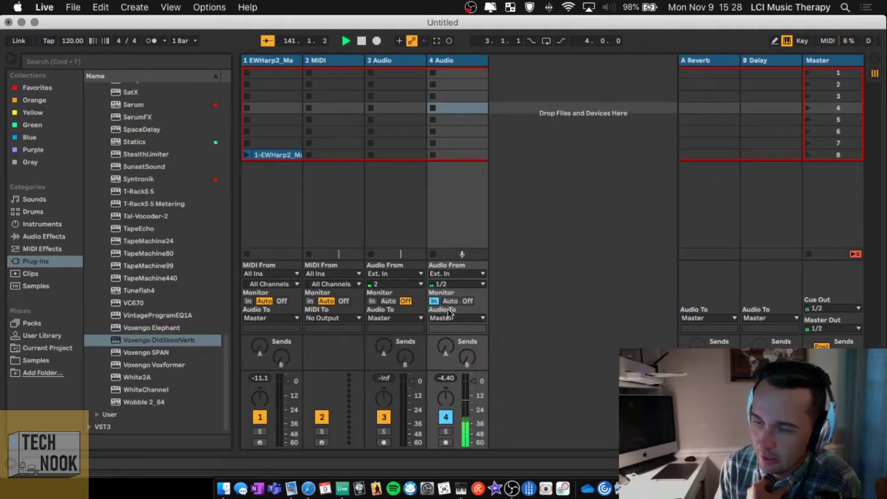